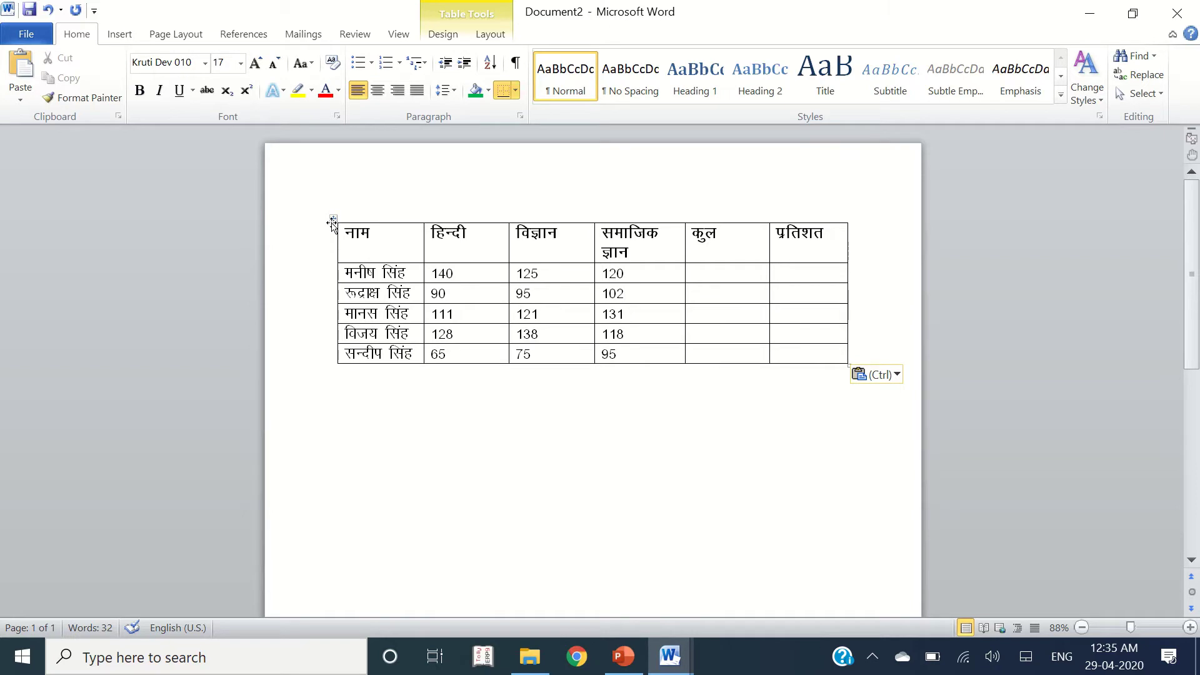
Format the whole marks table in the DevLys 010 font at size 14.
left_click(334, 218)
left_click(204, 63)
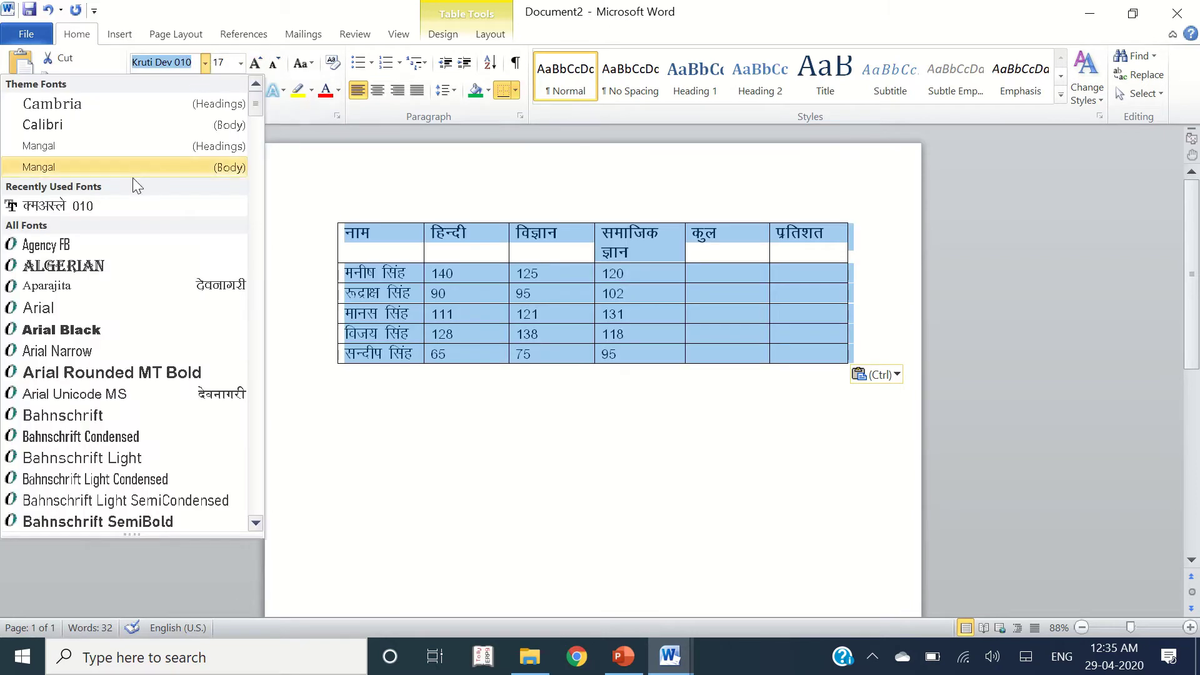
left_click(119, 205)
left_click(240, 63)
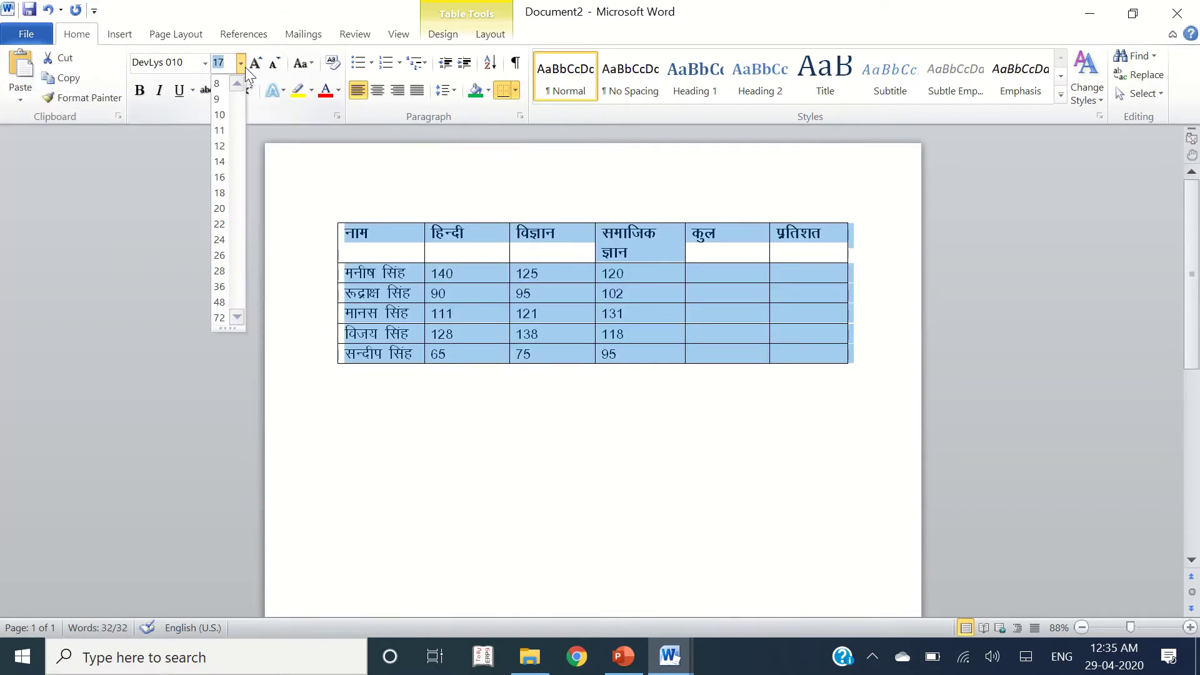
left_click(224, 159)
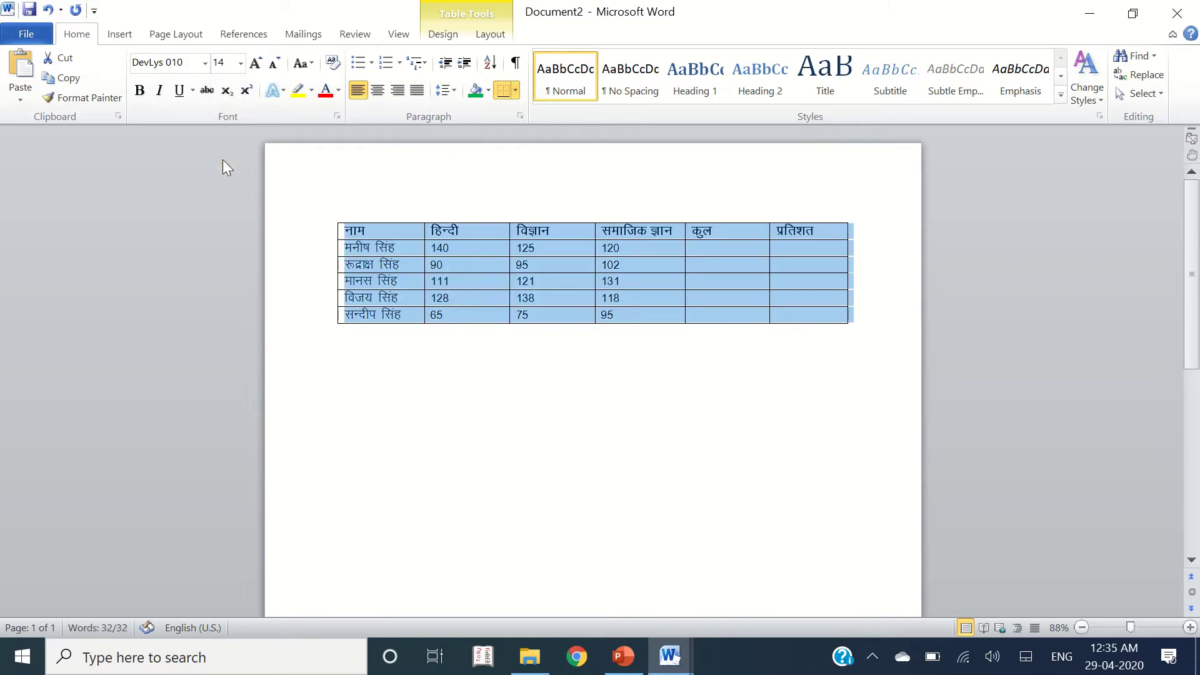
left_click(579, 393)
Read the first task in the Hindi Table exercise document and locate the कुल and प्रतिशत cells it concerns in Document2.
key("alt+Tab")
scroll(460, 451, "down", 3)
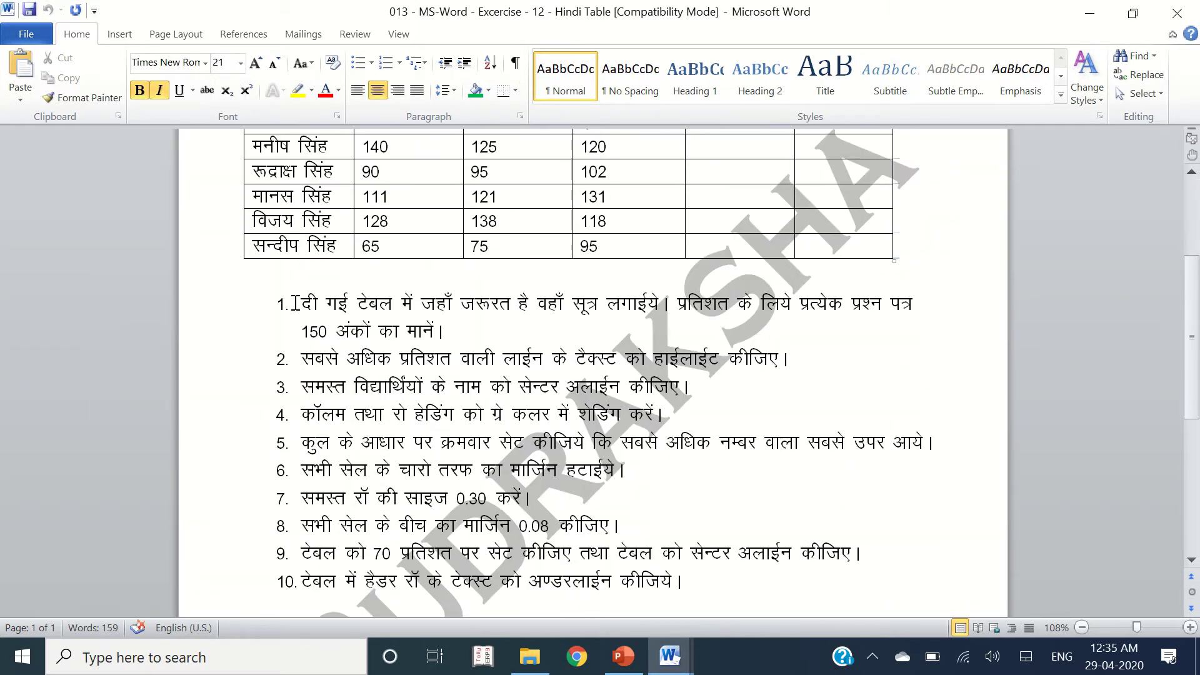
left_click_drag(302, 303, 562, 307)
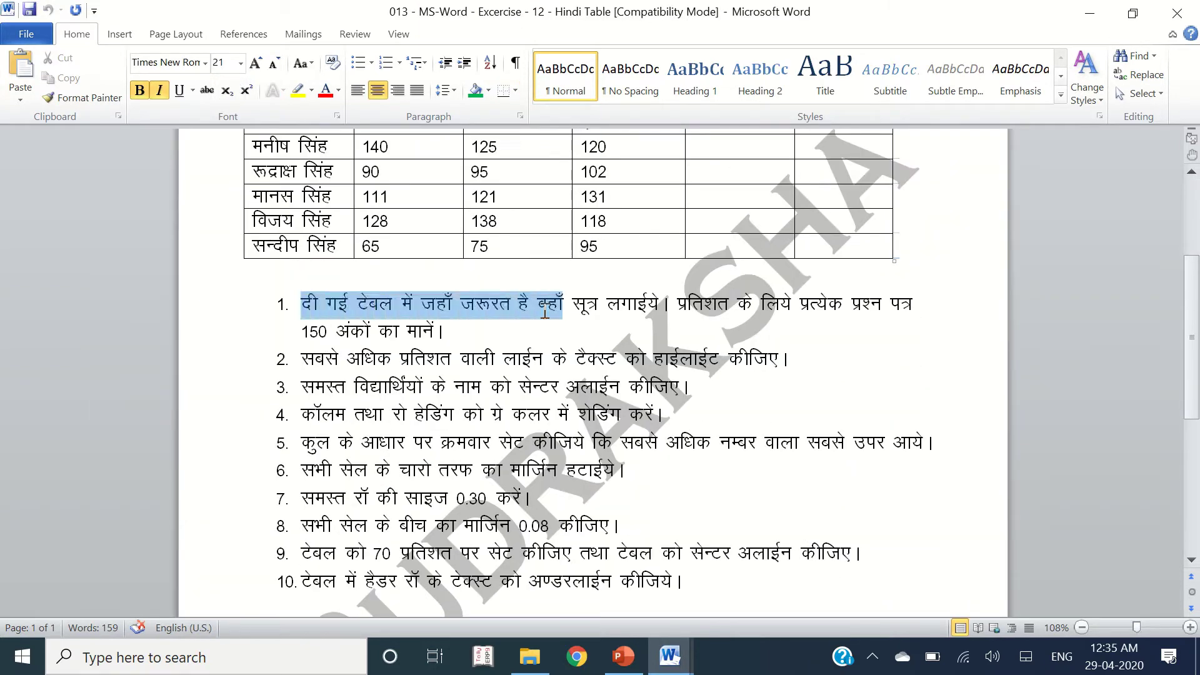
left_click(666, 304)
key("alt+Tab")
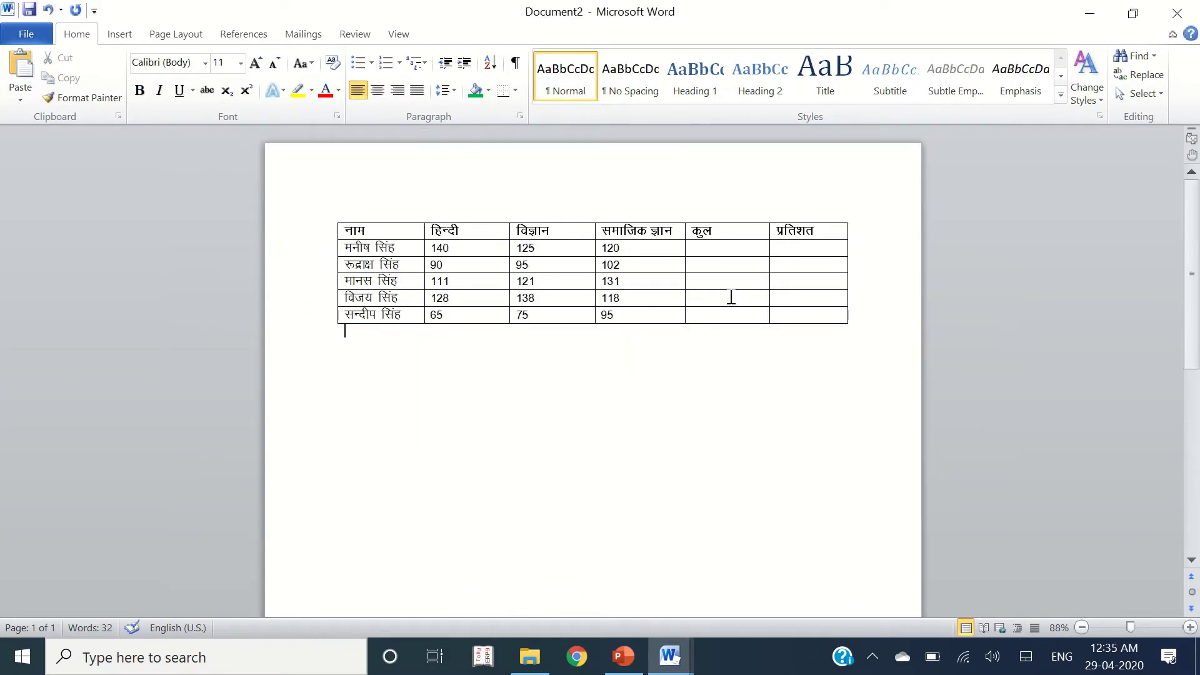
left_click_drag(729, 249, 750, 306)
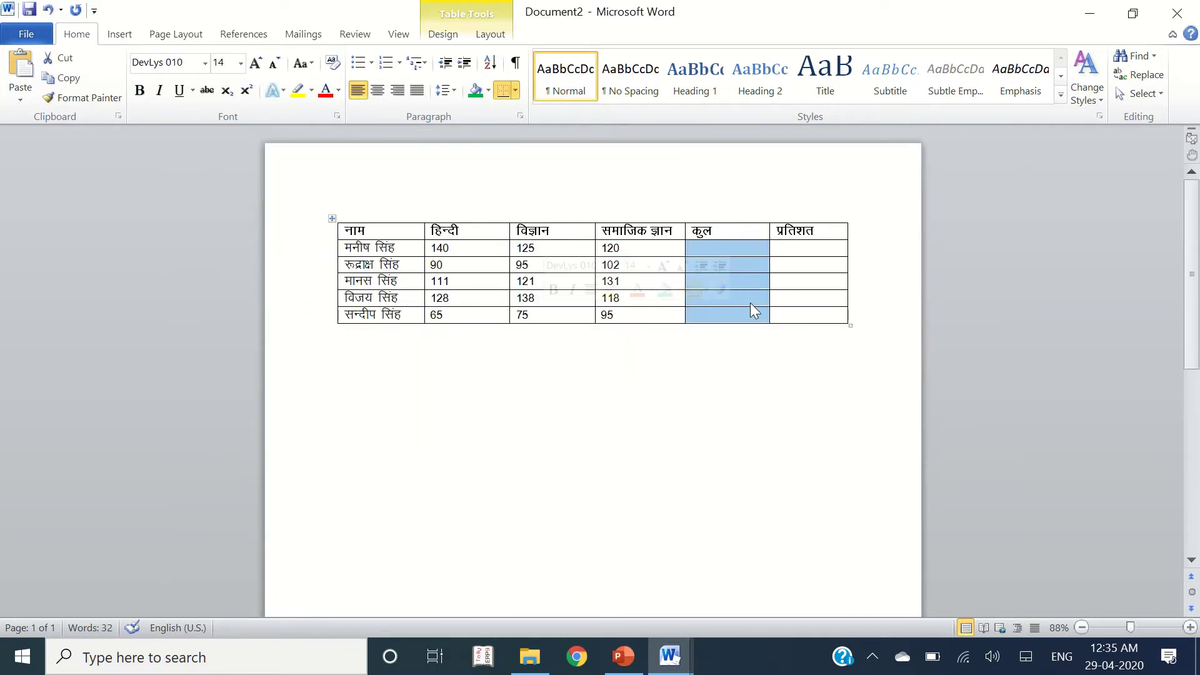
left_click_drag(796, 248, 798, 319)
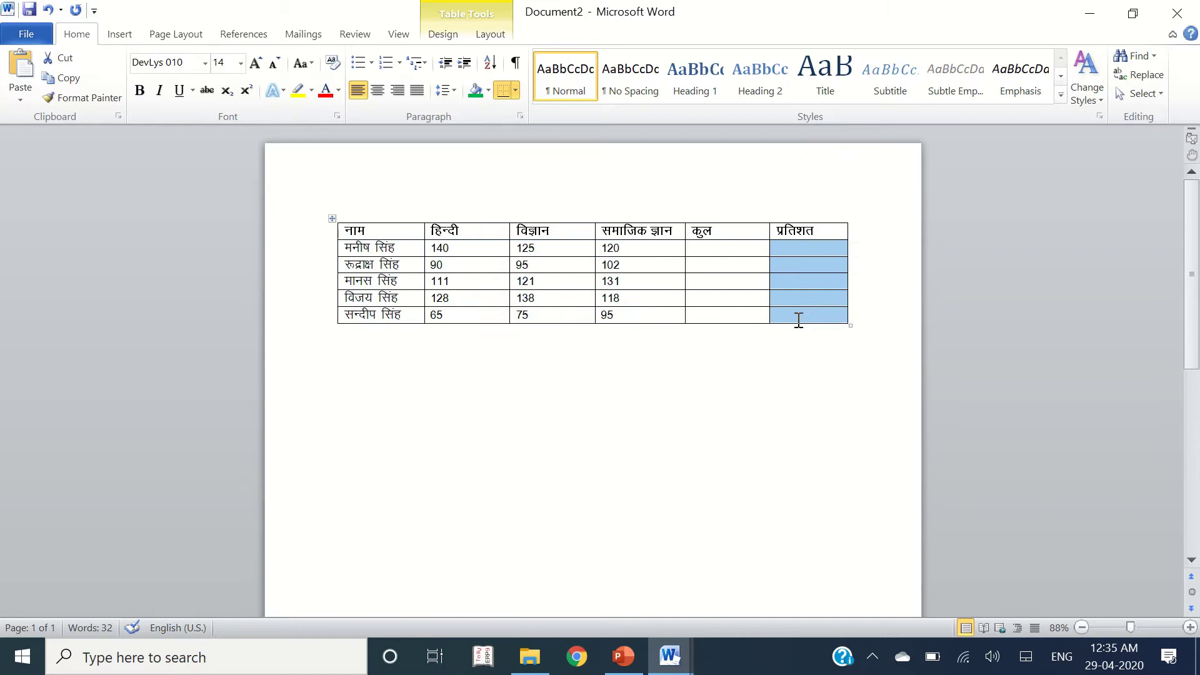
Insert the formula =SUM(LEFT) in the first student's कुल cell.
left_click(718, 247)
left_click(487, 35)
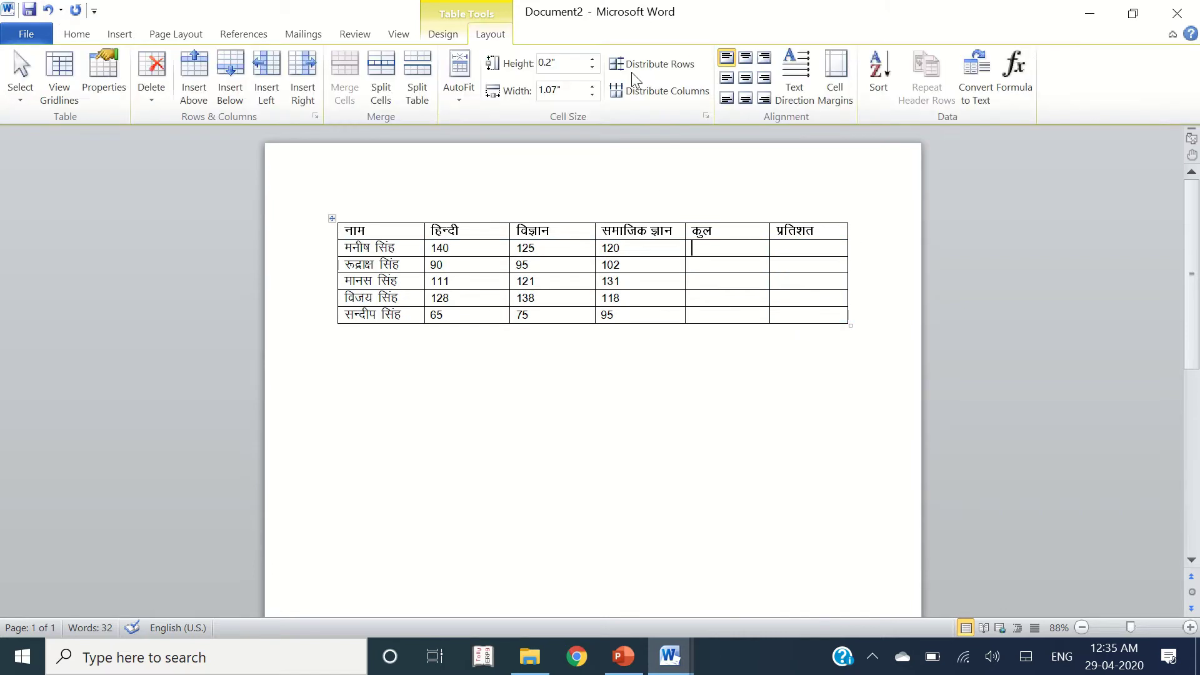
left_click(1026, 77)
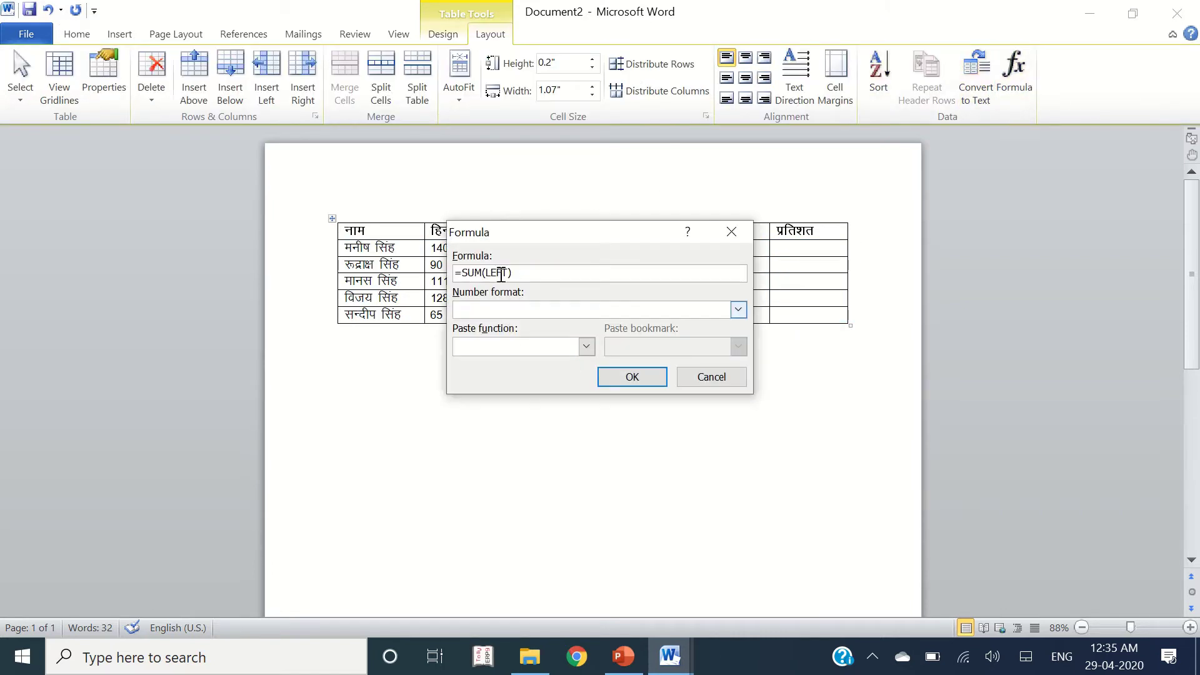
left_click(633, 376)
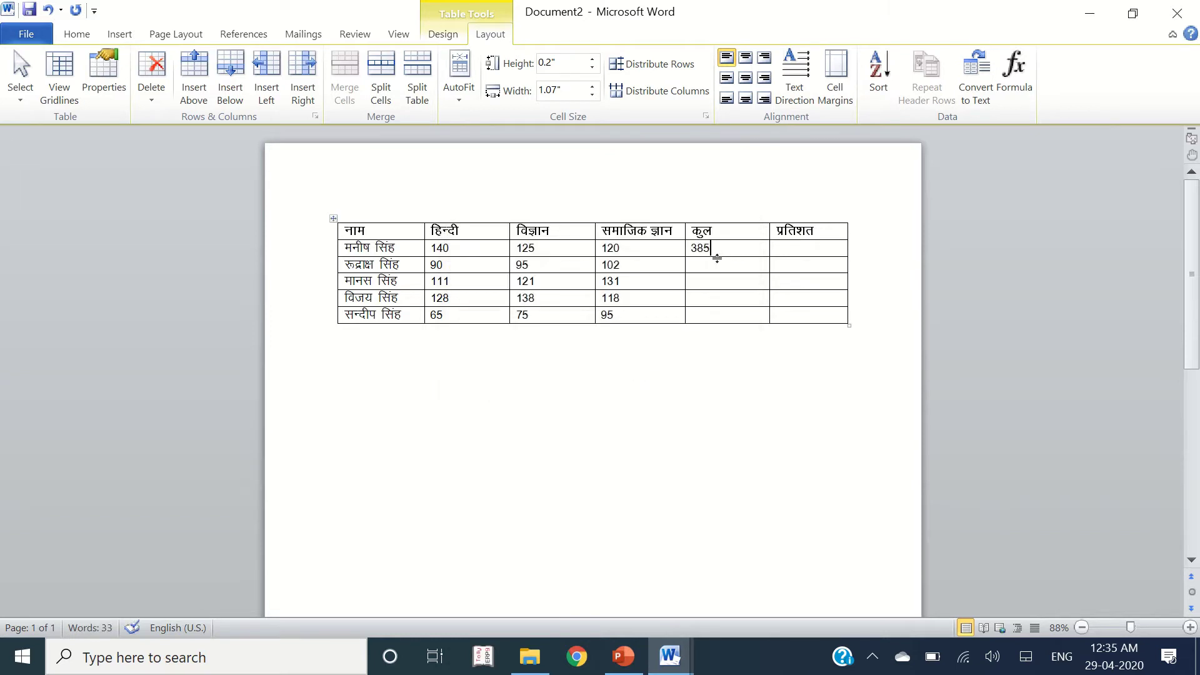
Insert the formula =SUM(LEFT) in the second student's कुल cell.
left_click(1025, 81)
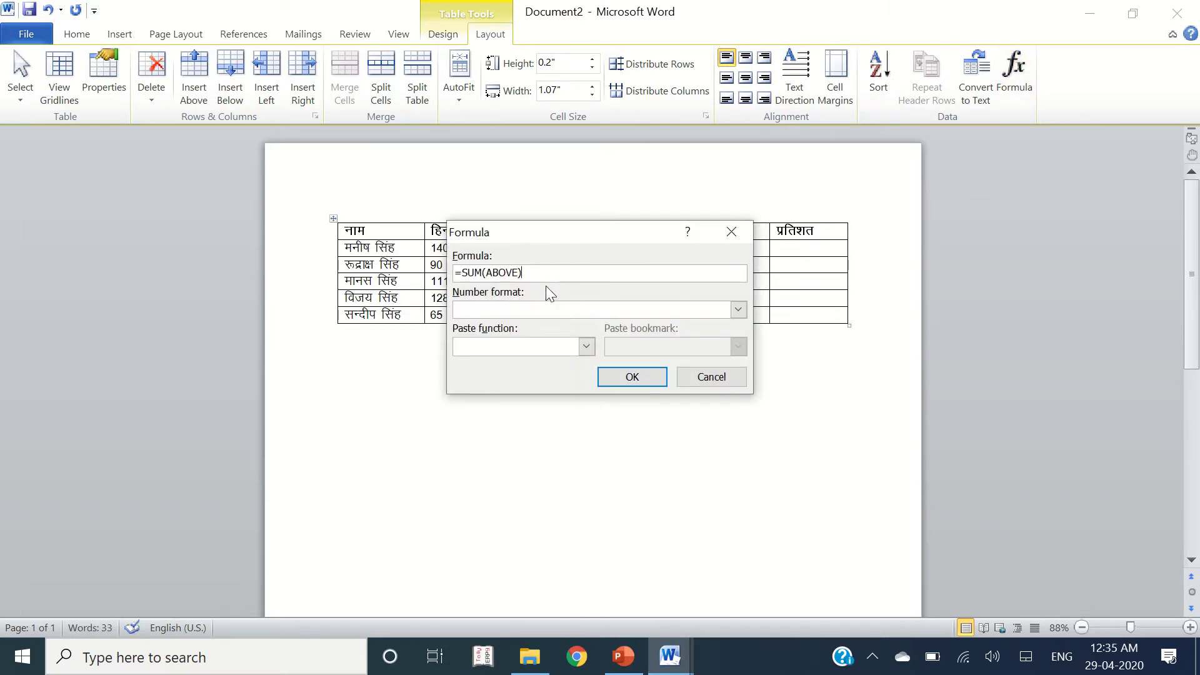
key("BackSpace")
key("BackSpace")
key("BackSpace")
key("BackSpace")
key("BackSpace")
key("BackSpace")
type("LEFT)")
key("Return")
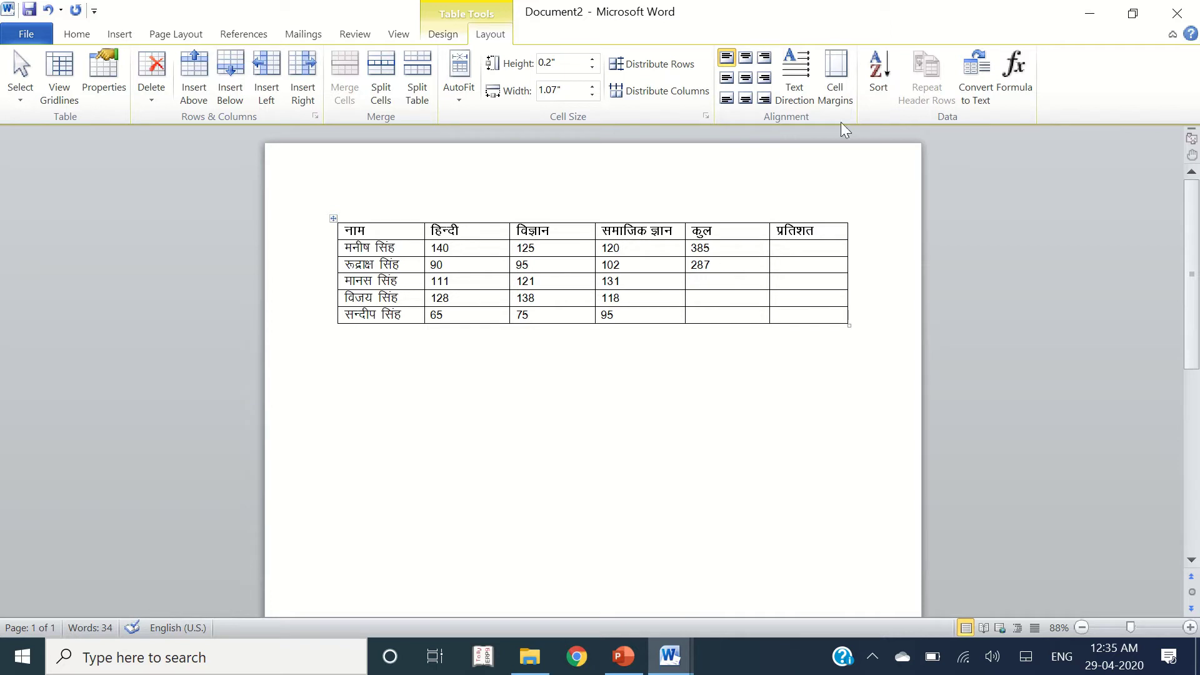
Insert the formula =SUM(LEFT) in the third student's कुल cell.
left_click(1013, 74)
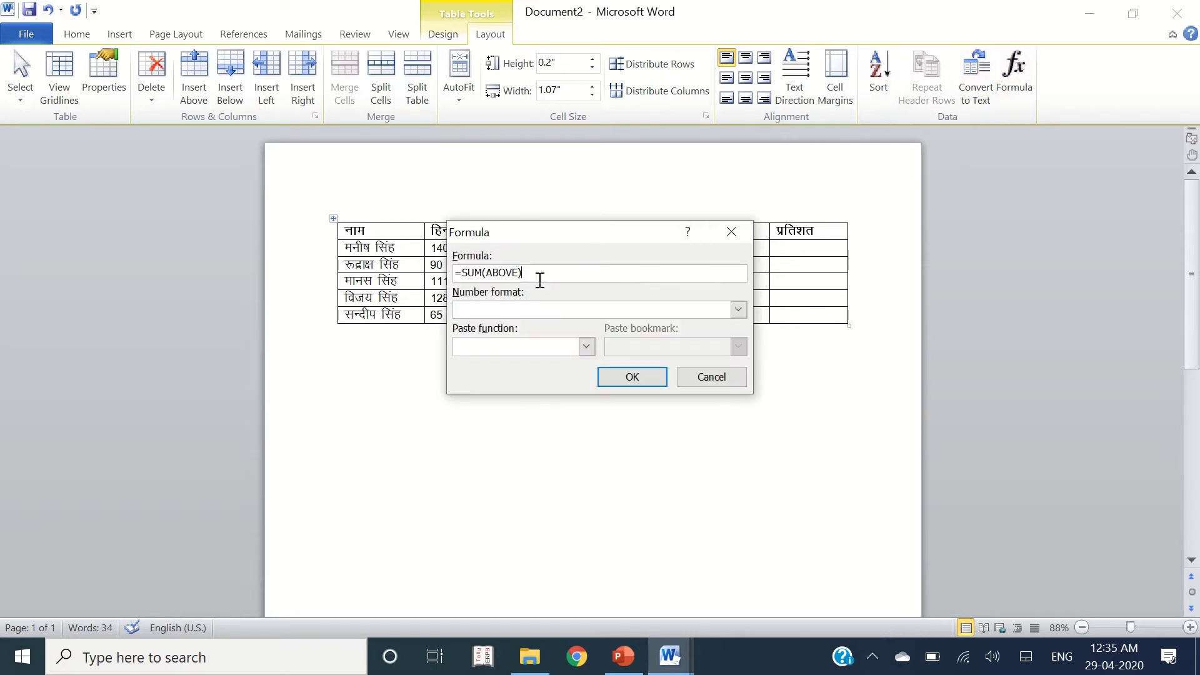
key("BackSpace")
key("BackSpace")
key("BackSpace")
key("BackSpace")
key("BackSpace")
key("BackSpace")
key("Return")
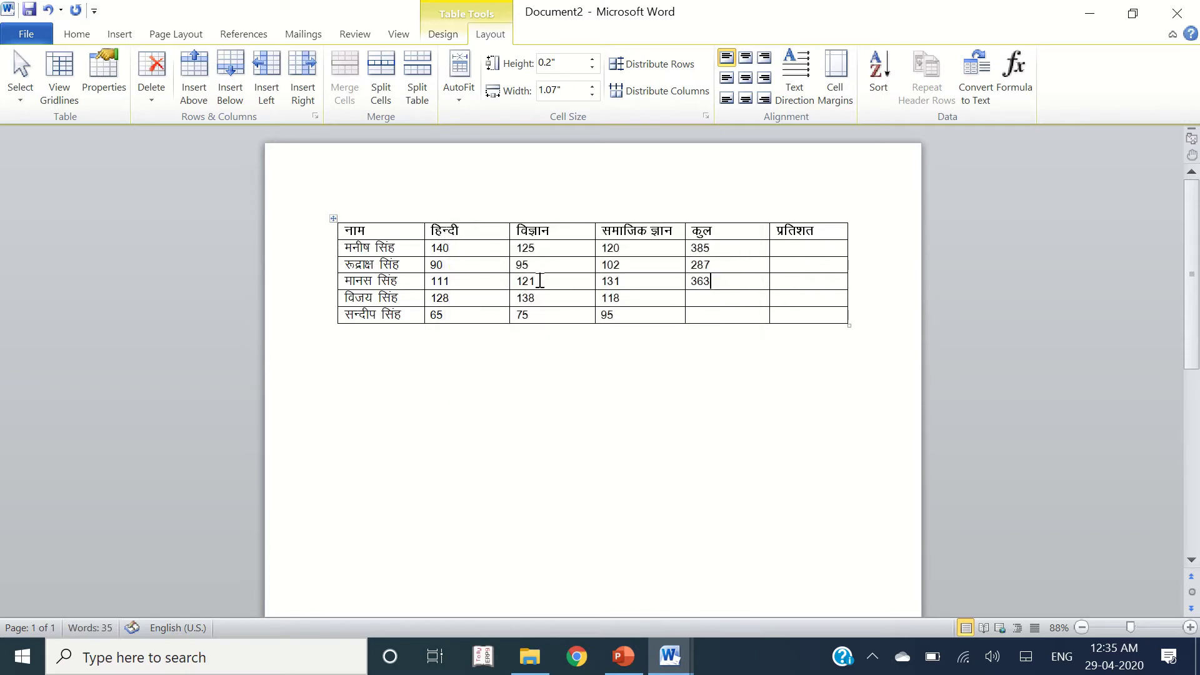
Repeat the total formula in the कुल cells of the fourth and fifth students.
left_click(710, 296)
key("F4")
left_click(707, 315)
key("F4")
Examine the percentage instruction in the exercise document, then the first student's subject marks and total in Document2.
left_click(802, 251)
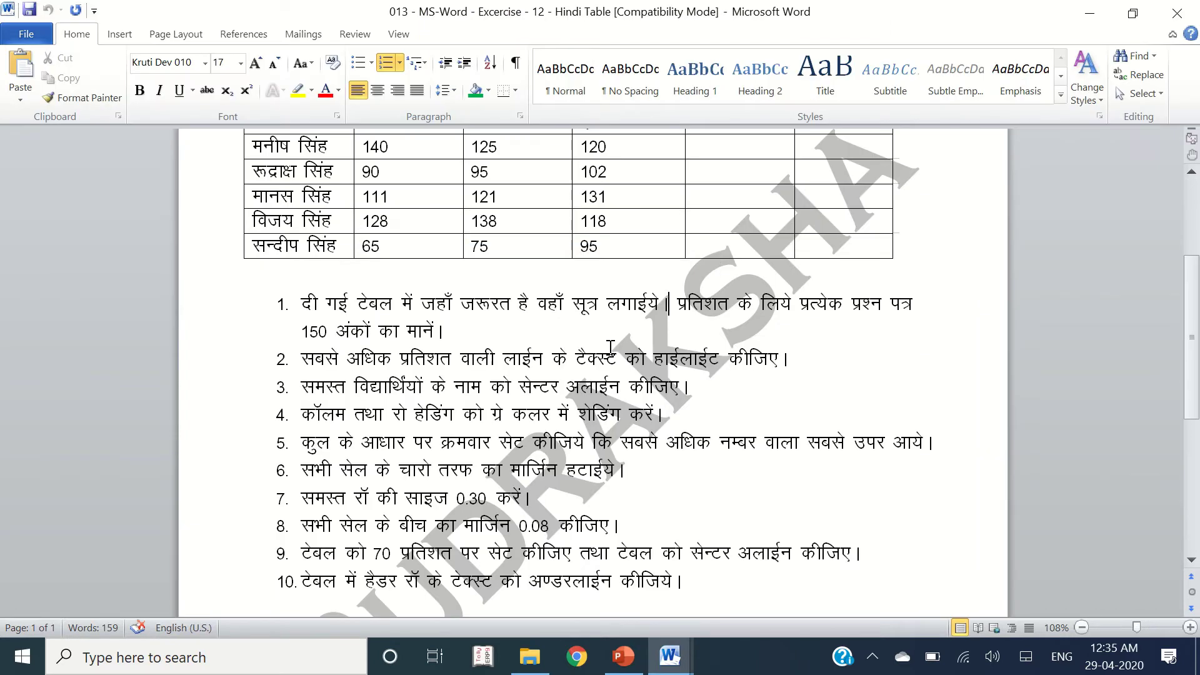
left_click_drag(678, 304, 556, 332)
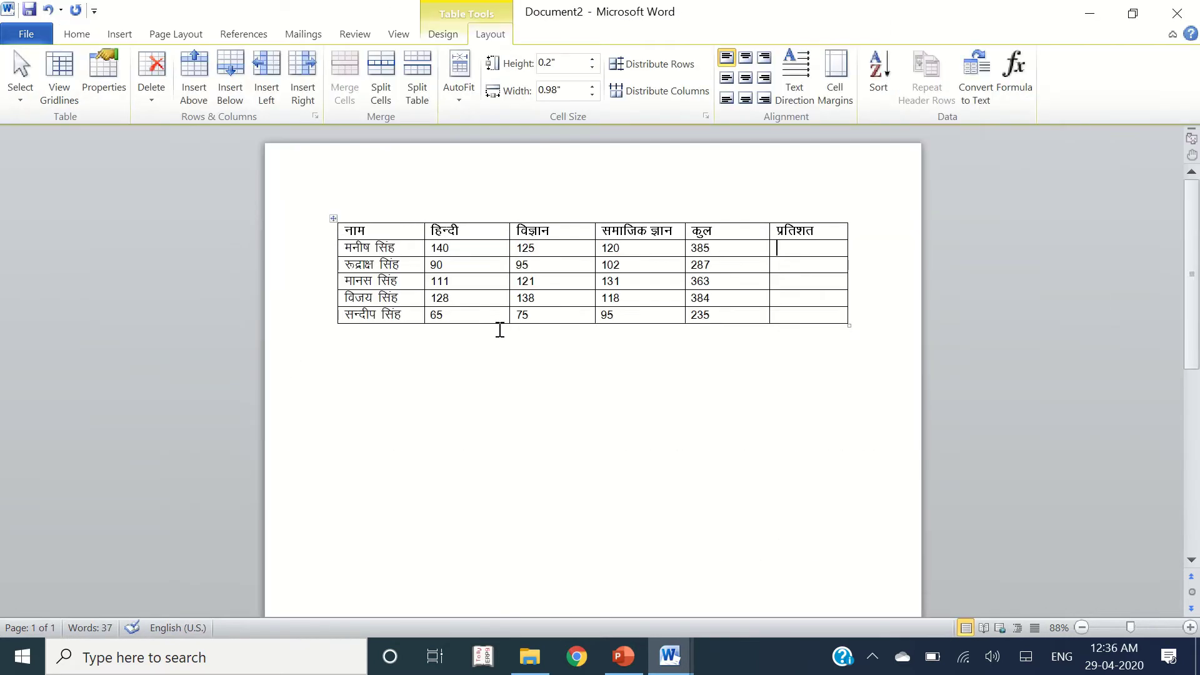
left_click(473, 255)
left_click(537, 250)
left_click(471, 249)
left_click(637, 251)
left_click(799, 257)
left_click_drag(743, 252, 693, 248)
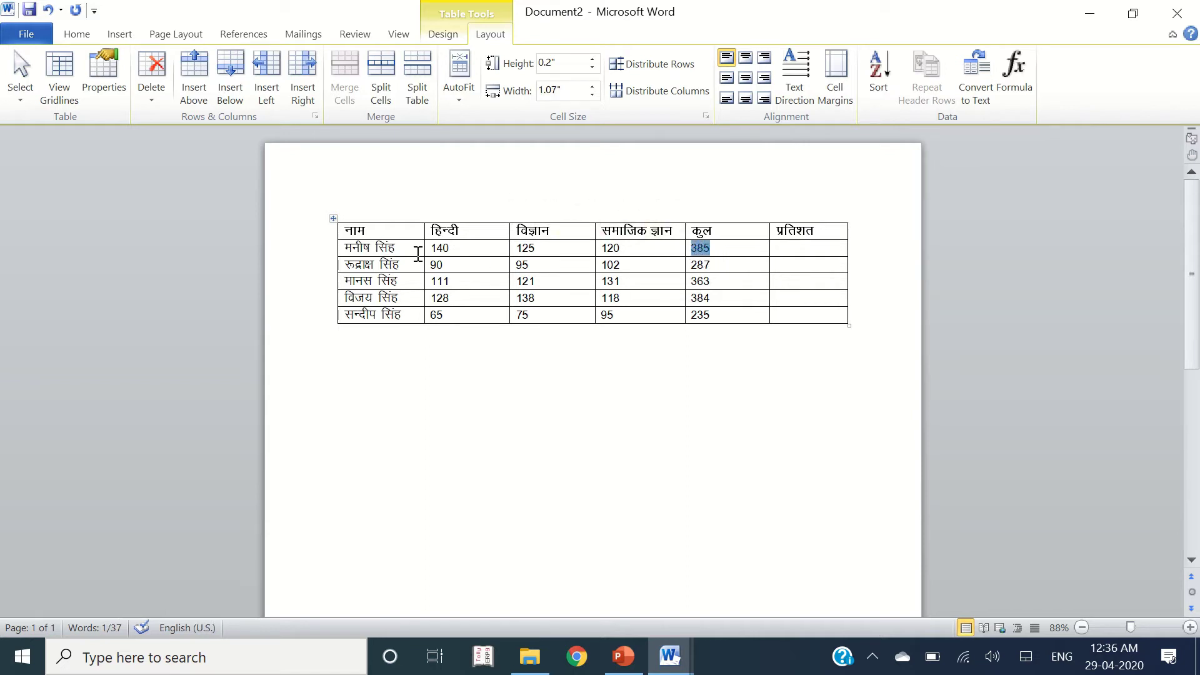
Trace the table's columns and rows to work out the cell references of the values in the कुल column.
left_click(378, 210)
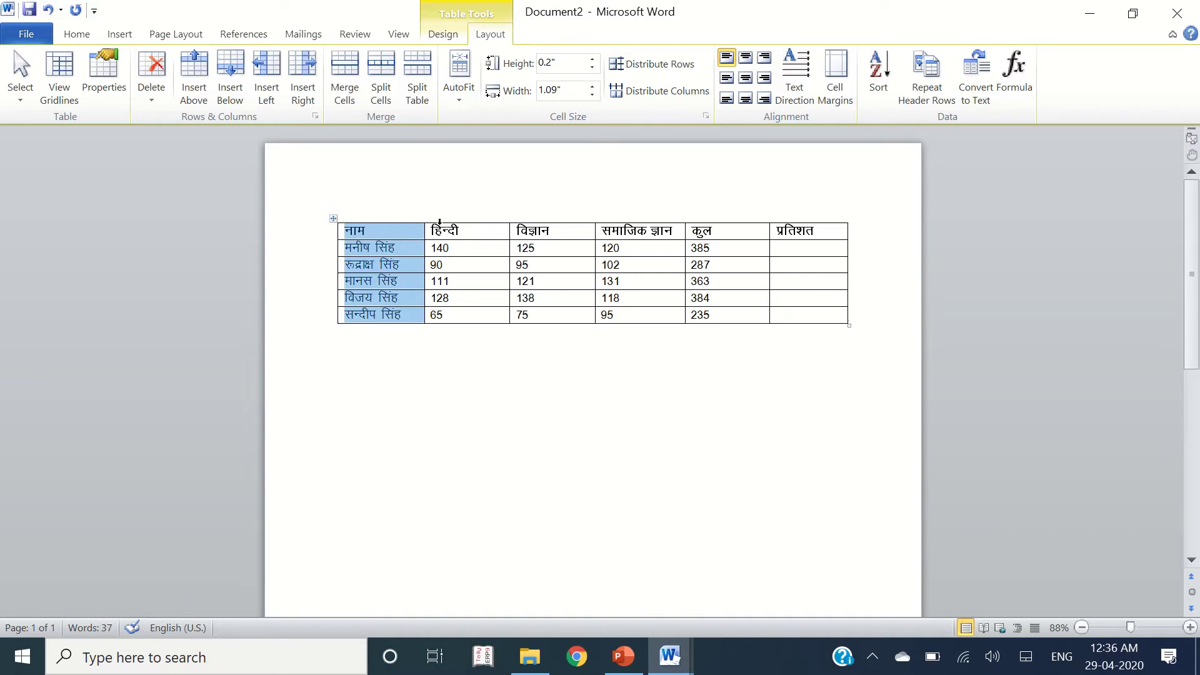
left_click(475, 203)
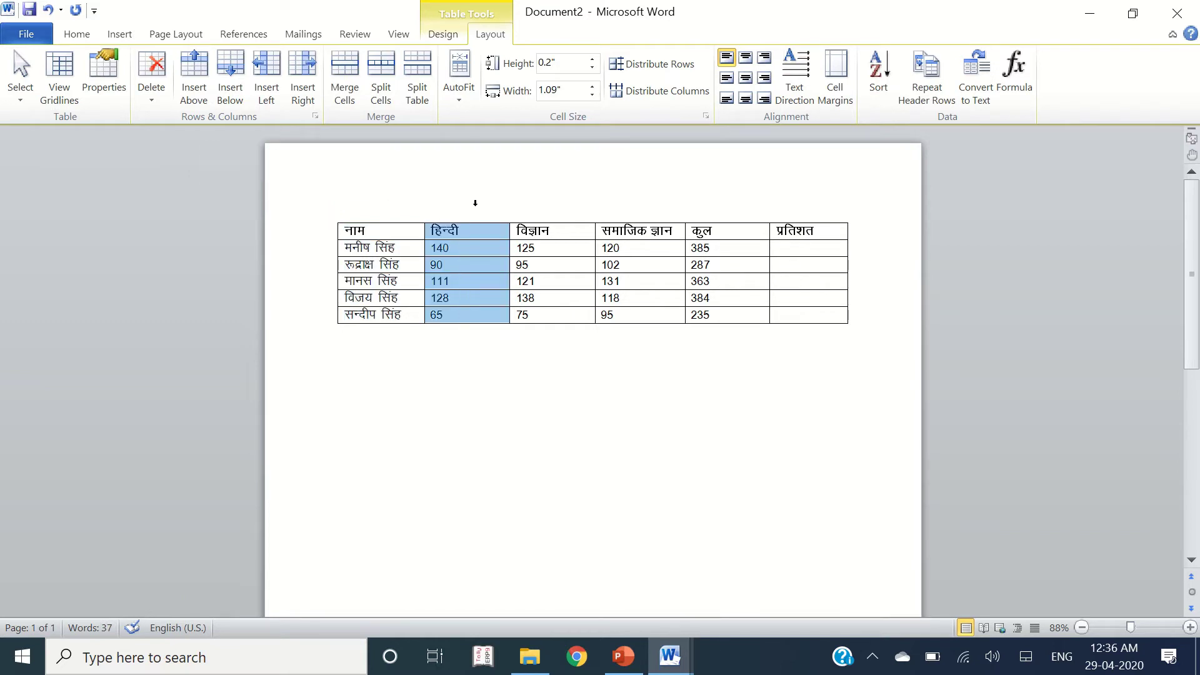
left_click(568, 202)
left_click(659, 205)
left_click(731, 219)
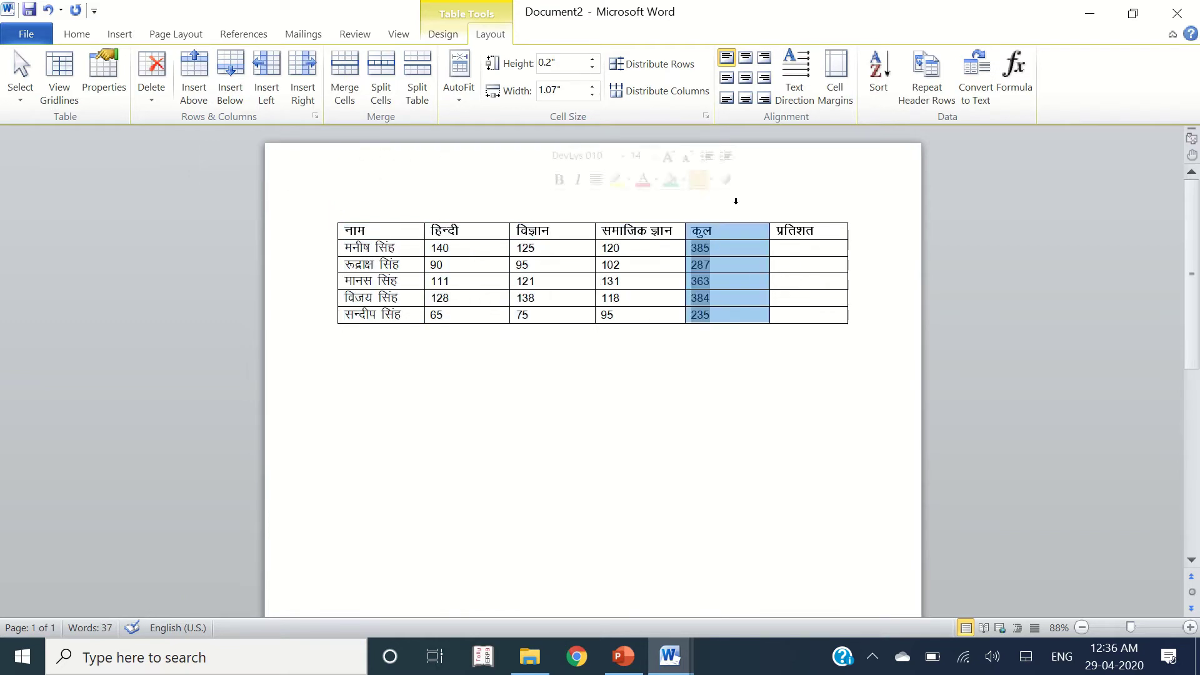
left_click(719, 246)
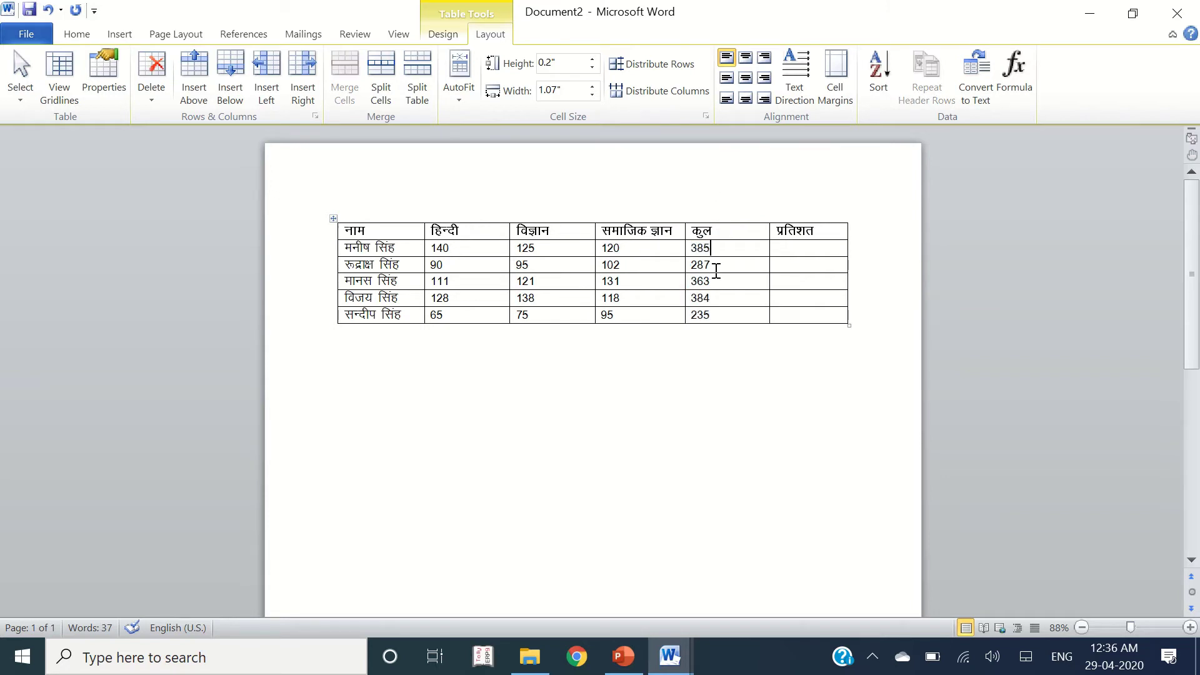
left_click(716, 270)
left_click(717, 297)
left_click(715, 315)
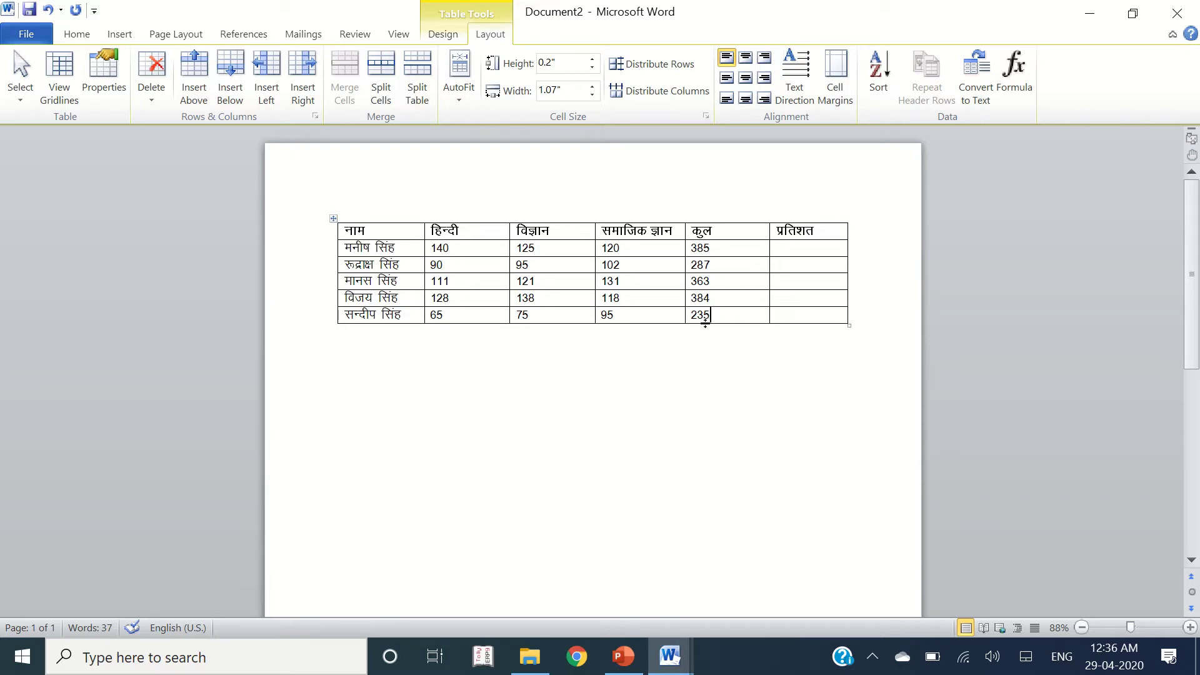
left_click(725, 250)
Insert the formula =E2/450*100 in the first student's प्रतिशत cell.
left_click(792, 250)
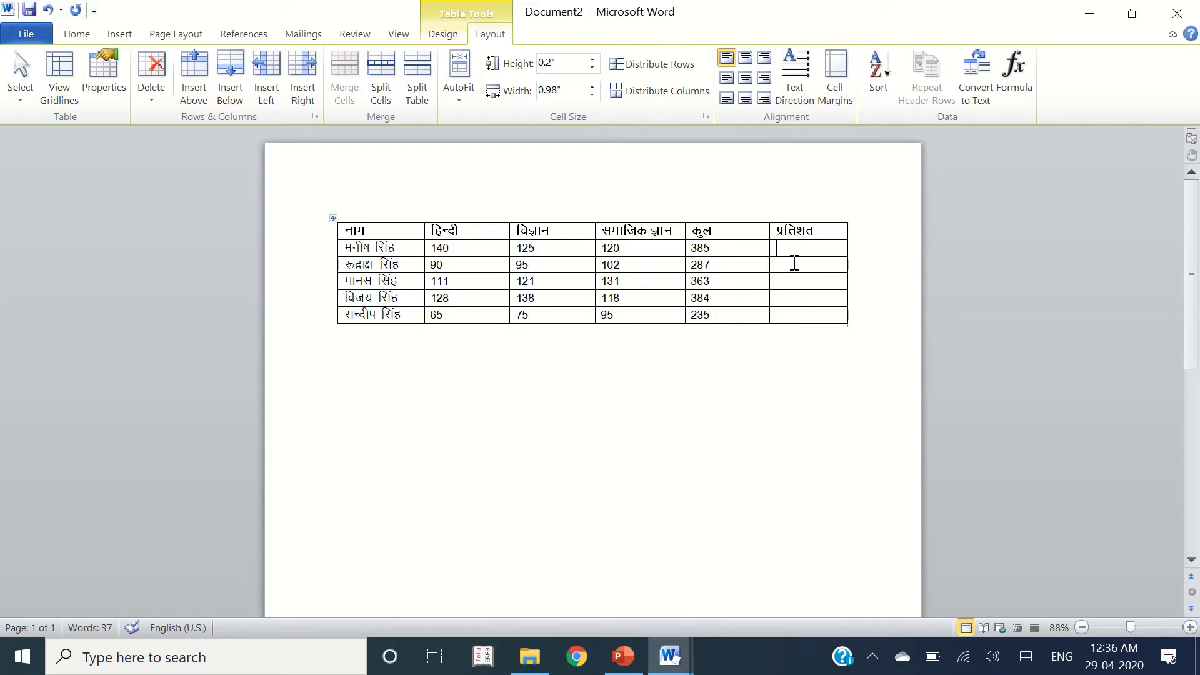
left_click(1017, 86)
key("BackSpace")
key("BackSpace")
key("BackSpace")
key("BackSpace")
key("BackSpace")
key("BackSpace")
key("BackSpace")
key("BackSpace")
key("BackSpace")
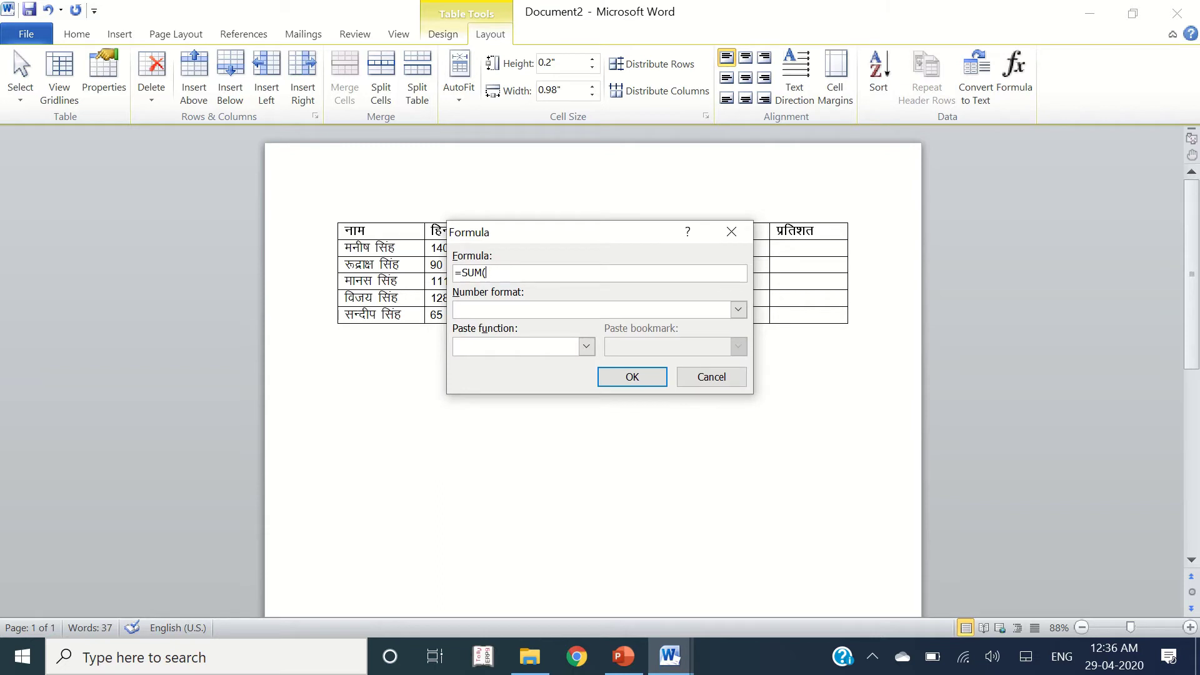
type("E2/450*100")
key("Return")
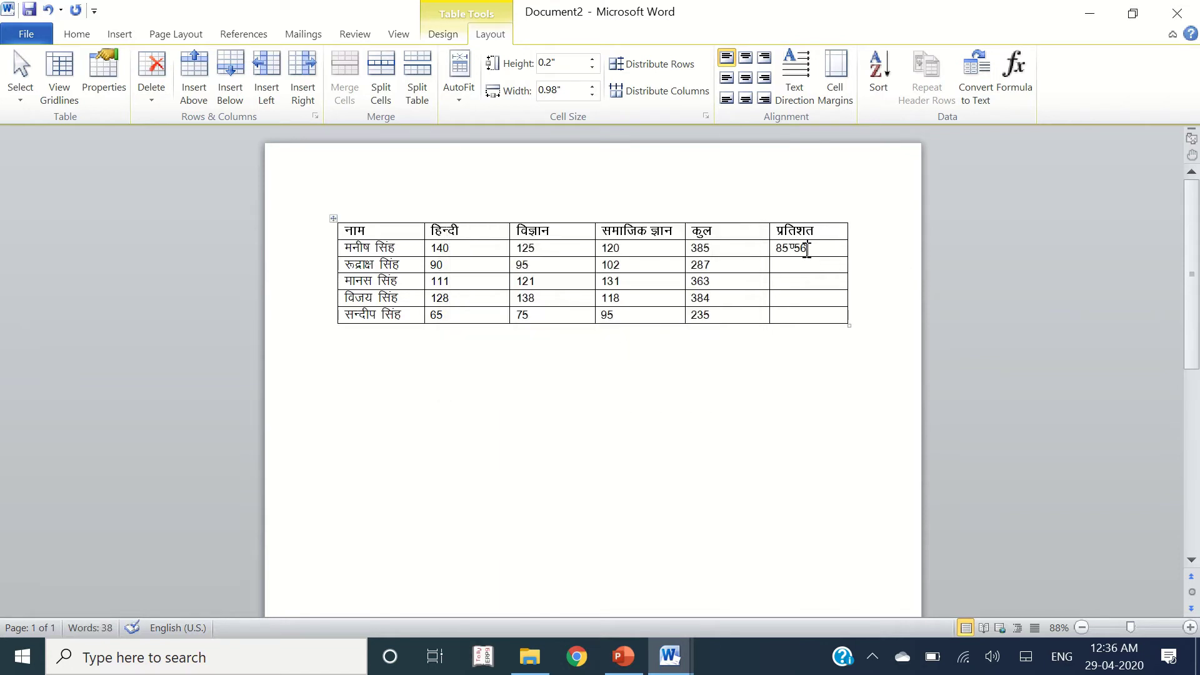
Set the font of all five student cells in the प्रतिशत column to Calibri (Body).
left_click_drag(813, 248, 781, 316)
left_click(77, 33)
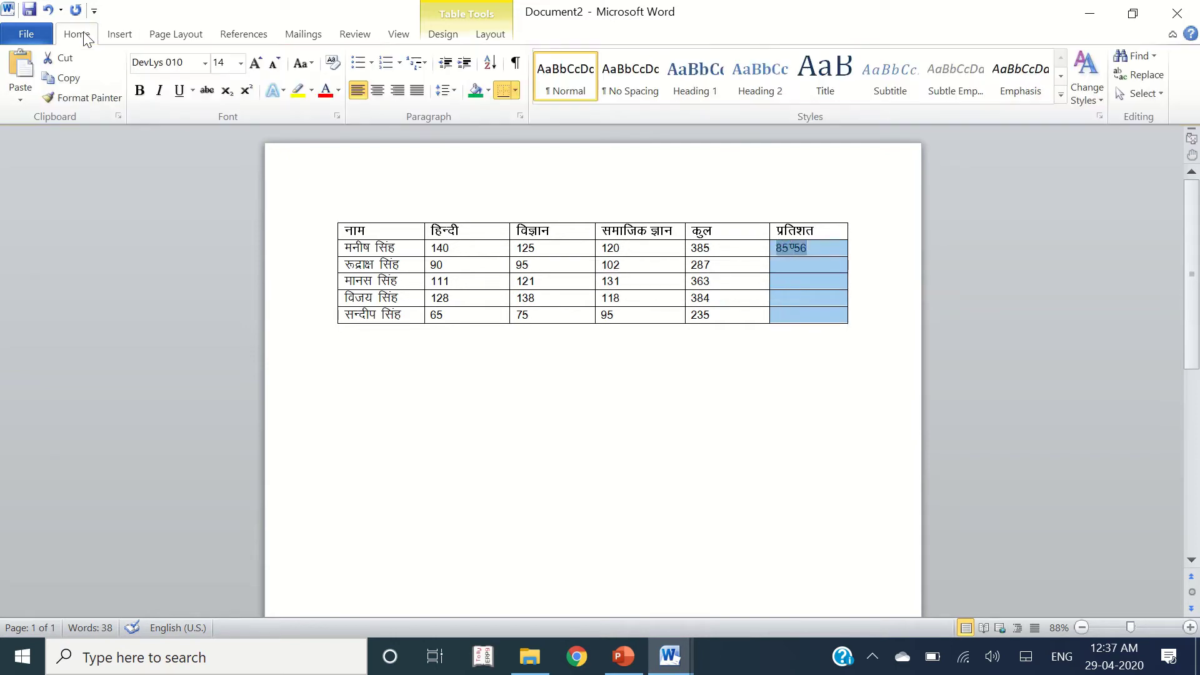
left_click(205, 63)
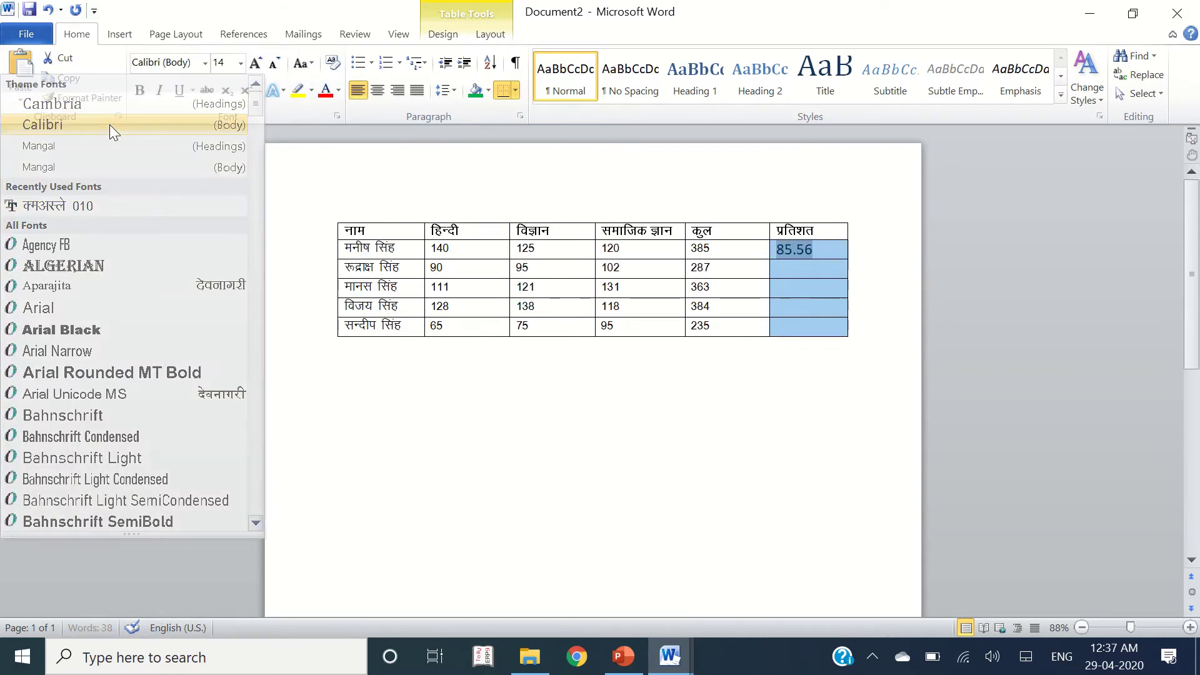
left_click(110, 125)
Insert the formula =E3/450*100 in the second student's प्रतिशत cell.
left_click(793, 268)
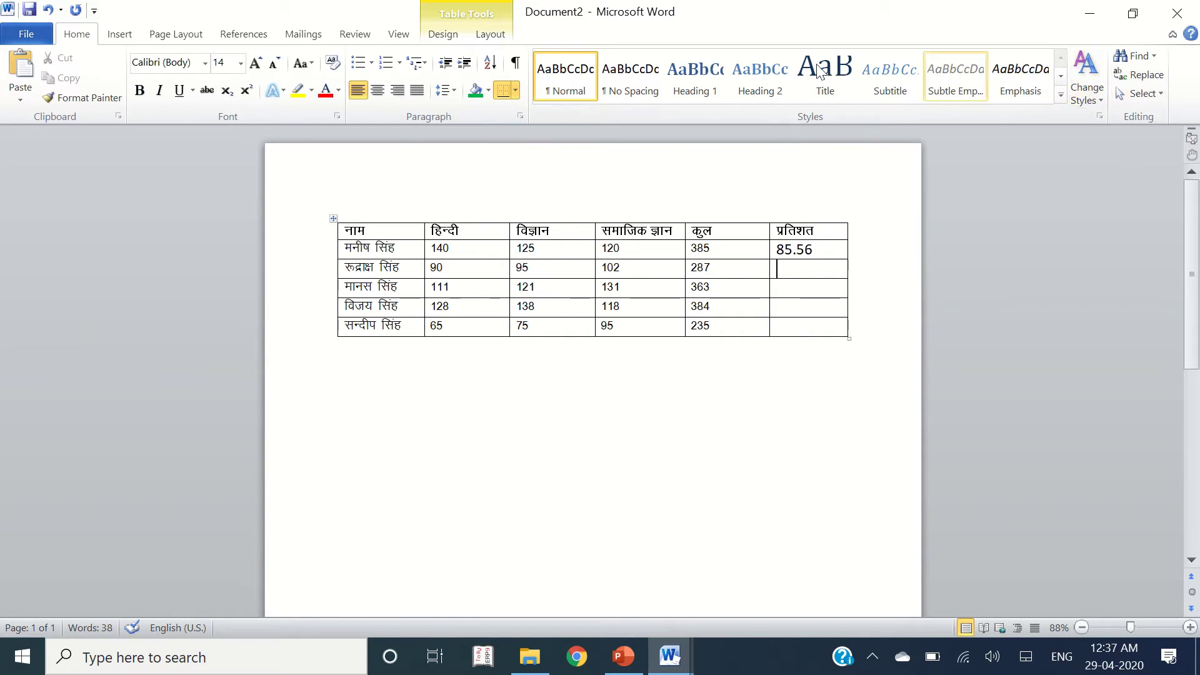
left_click(491, 34)
left_click(1027, 92)
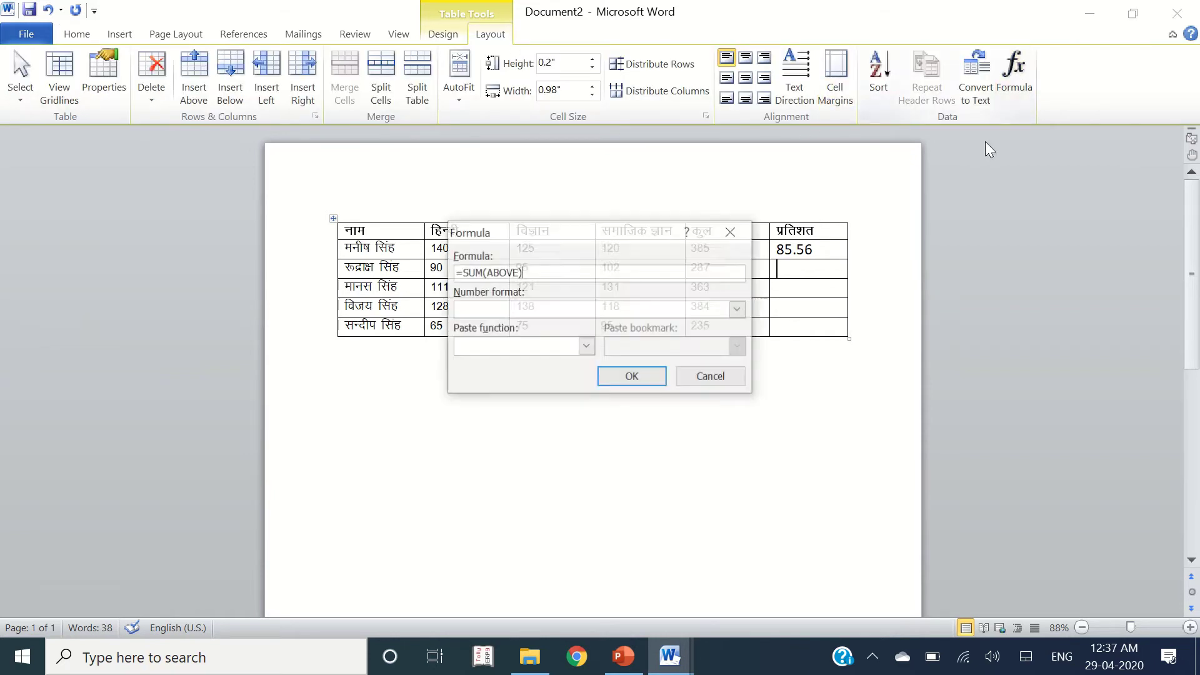
key("BackSpace")
key("BackSpace")
key("ctrl+shift+Left")
key("BackSpace")
key("BackSpace")
key("BackSpace")
key("BackSpace")
key("BackSpace")
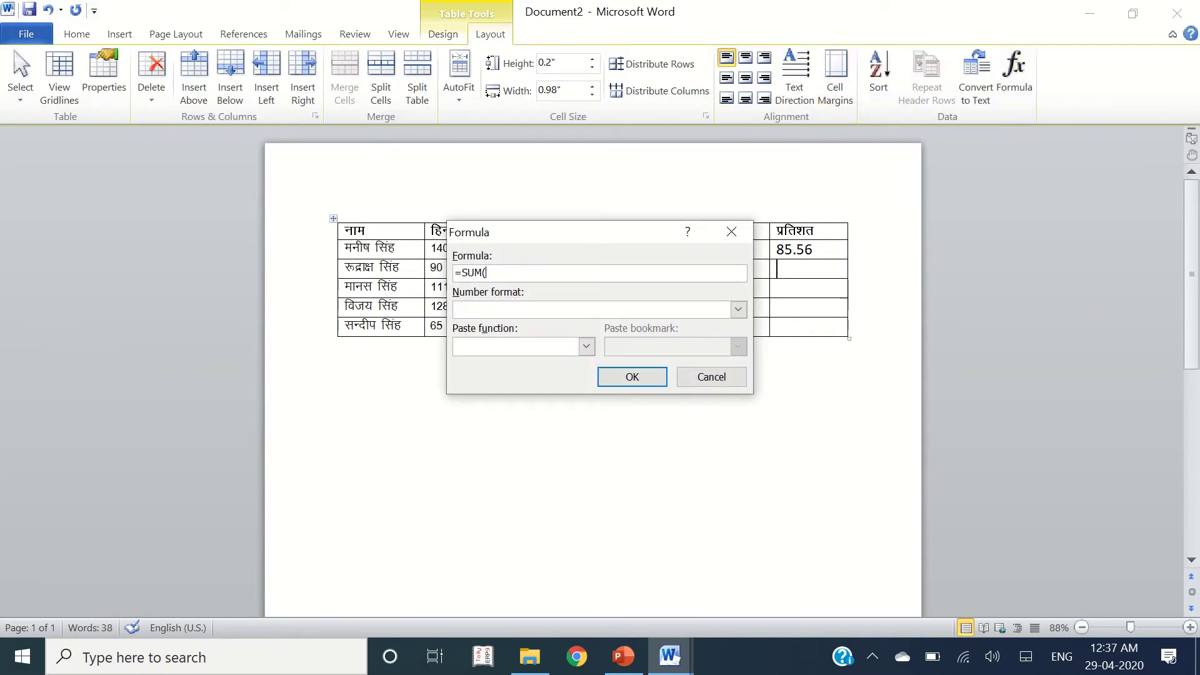
type("E3/450*100")
left_click(632, 377)
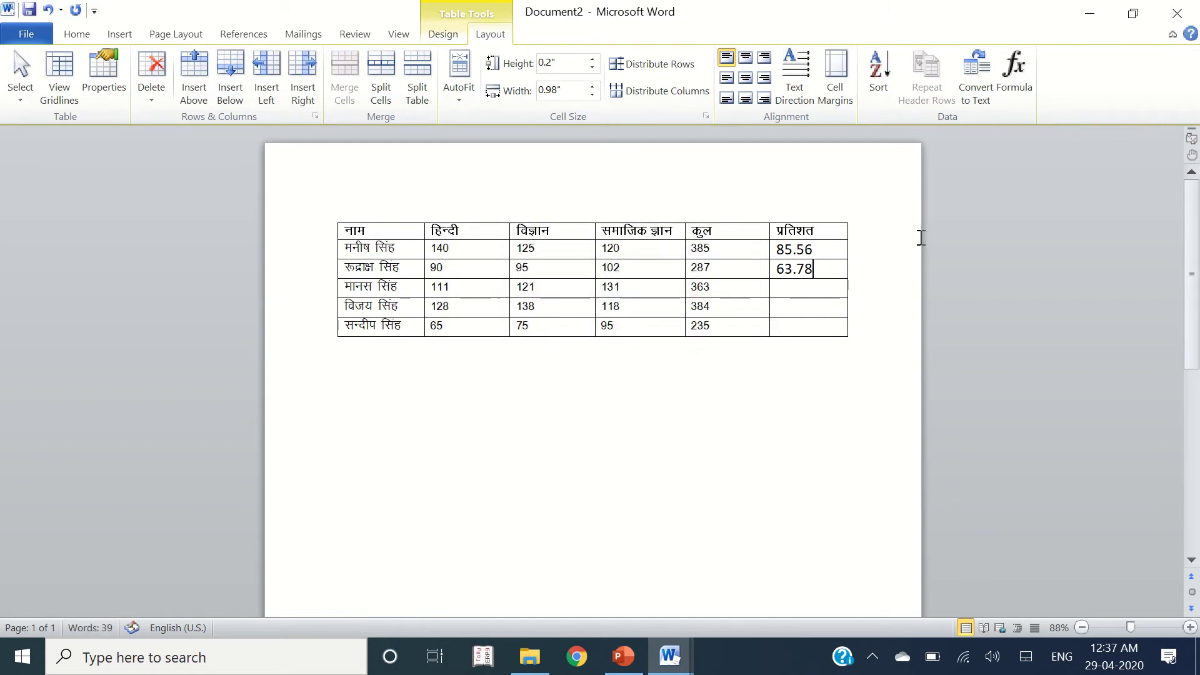
Insert the formula =E4/450*100 in the third student's प्रतिशत cell.
key("Down")
left_click(1008, 80)
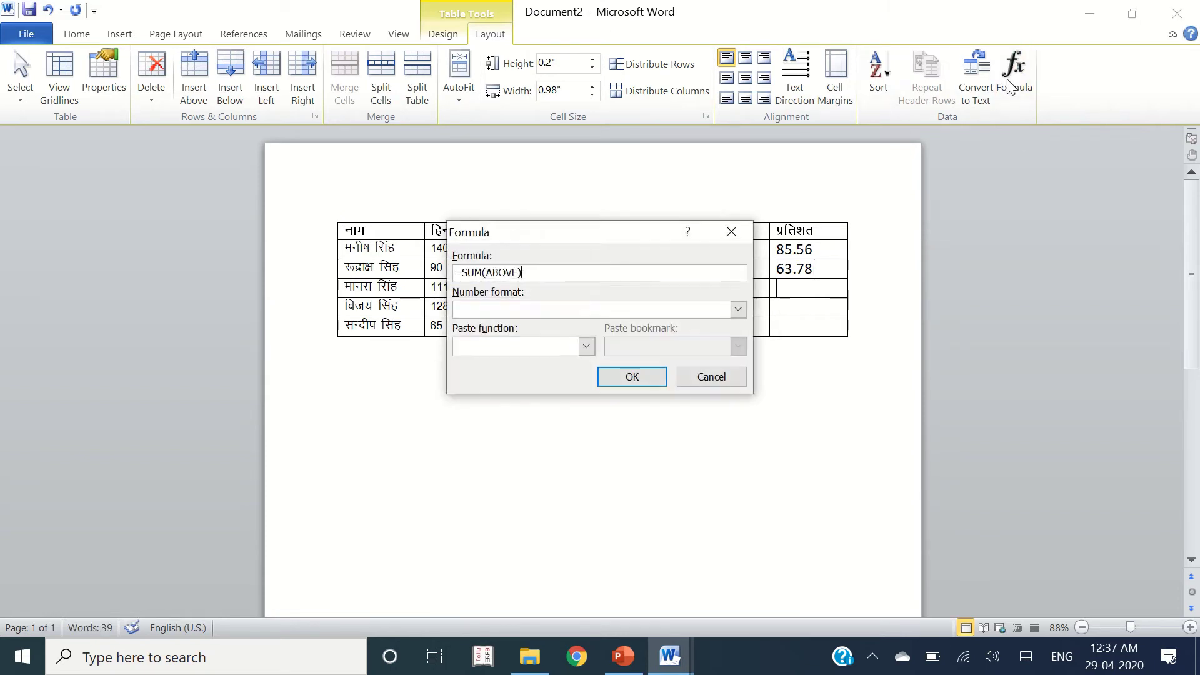
key("BackSpace")
key("BackSpace")
key("BackSpace")
key("BackSpace")
key("BackSpace")
key("BackSpace")
key("BackSpace")
key("BackSpace")
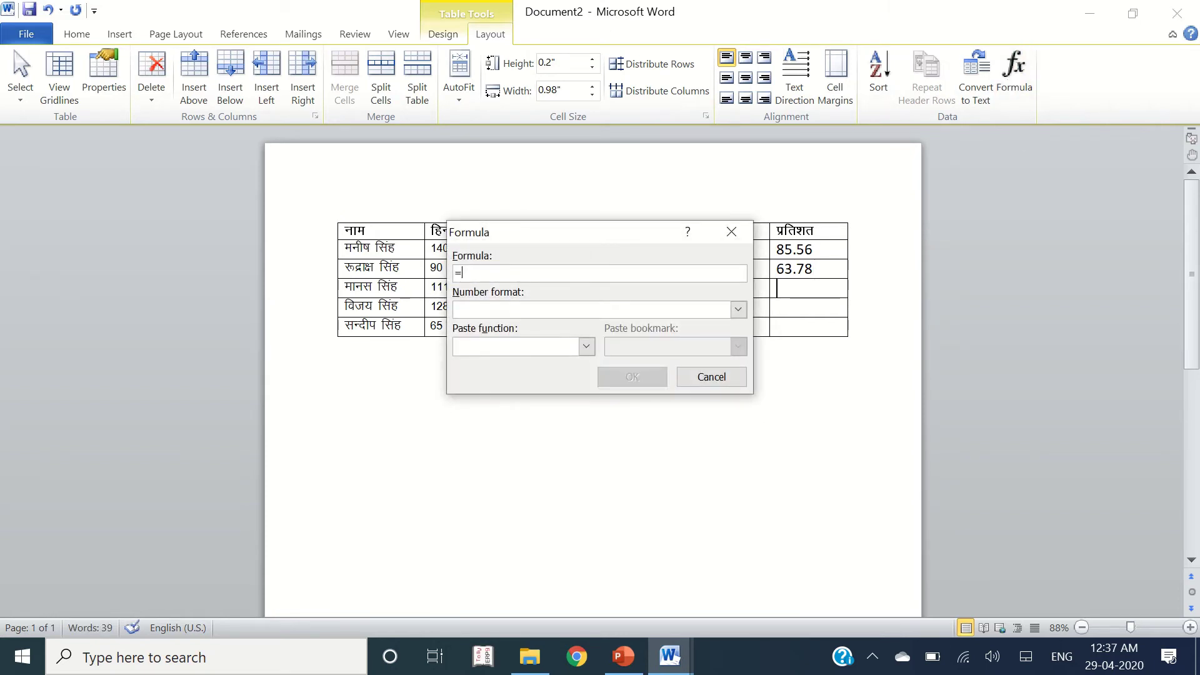
type("E4/450*100")
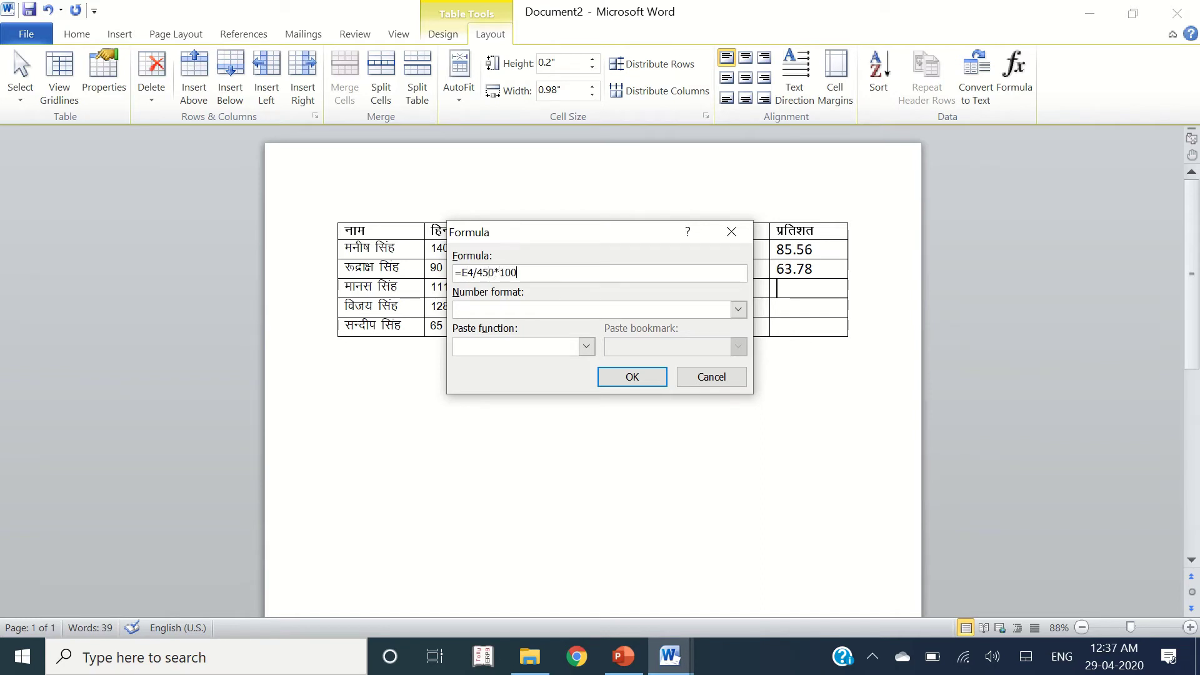
key("Return")
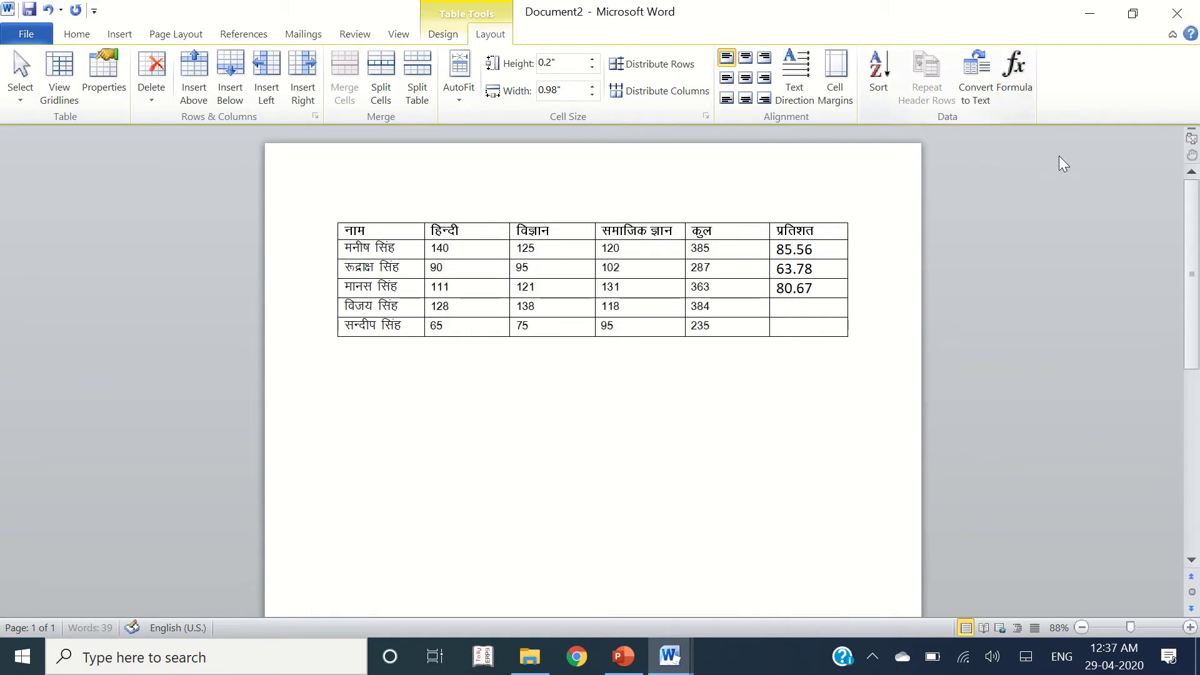
Insert the formula =E5/450*100 in the fourth student's प्रतिशत cell.
left_click(822, 309)
left_click(1014, 74)
key("BackSpace")
key("BackSpace")
key("BackSpace")
key("BackSpace")
key("BackSpace")
key("BackSpace")
key("BackSpace")
key("BackSpace")
key("BackSpace")
key("BackSpace")
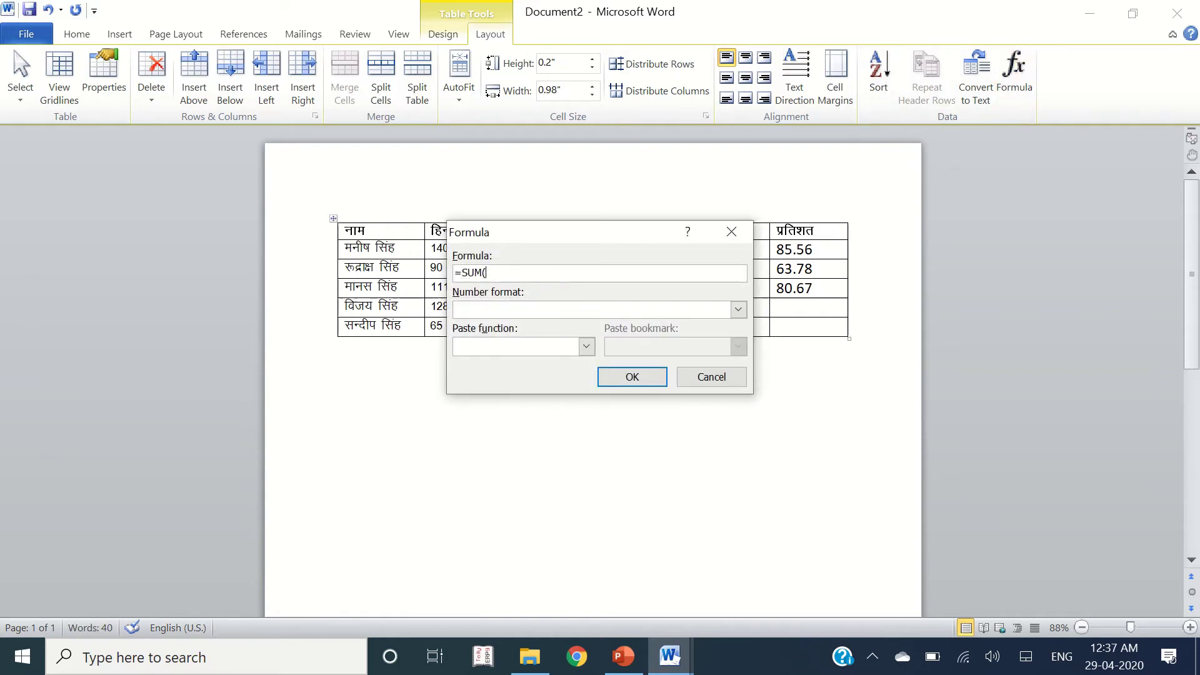
type("E5/450*100")
key("Return")
Insert the formula =E6/450*100 in the fifth student's प्रतिशत cell.
key("Down")
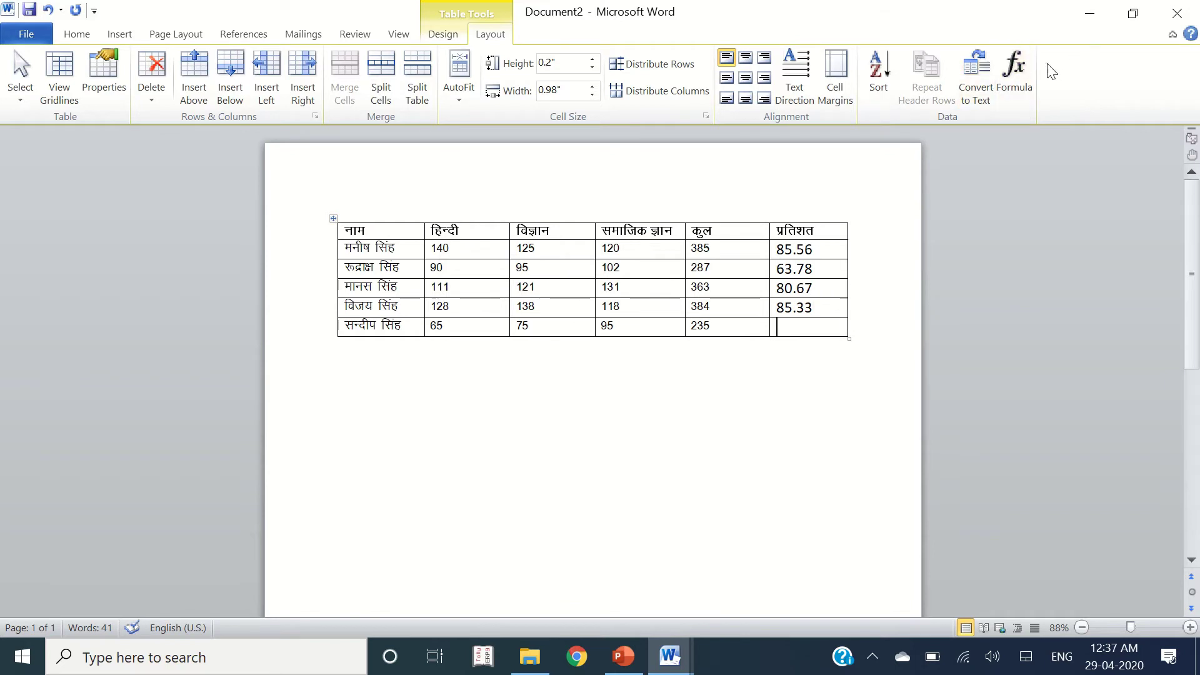
left_click(1014, 75)
key("shift+Left")
key("shift+Left")
key("shift+Left")
key("shift+Left")
key("shift+Left")
key("shift+Left")
key("shift+Left")
key("shift+Left")
key("shift+Left")
key("shift+Left")
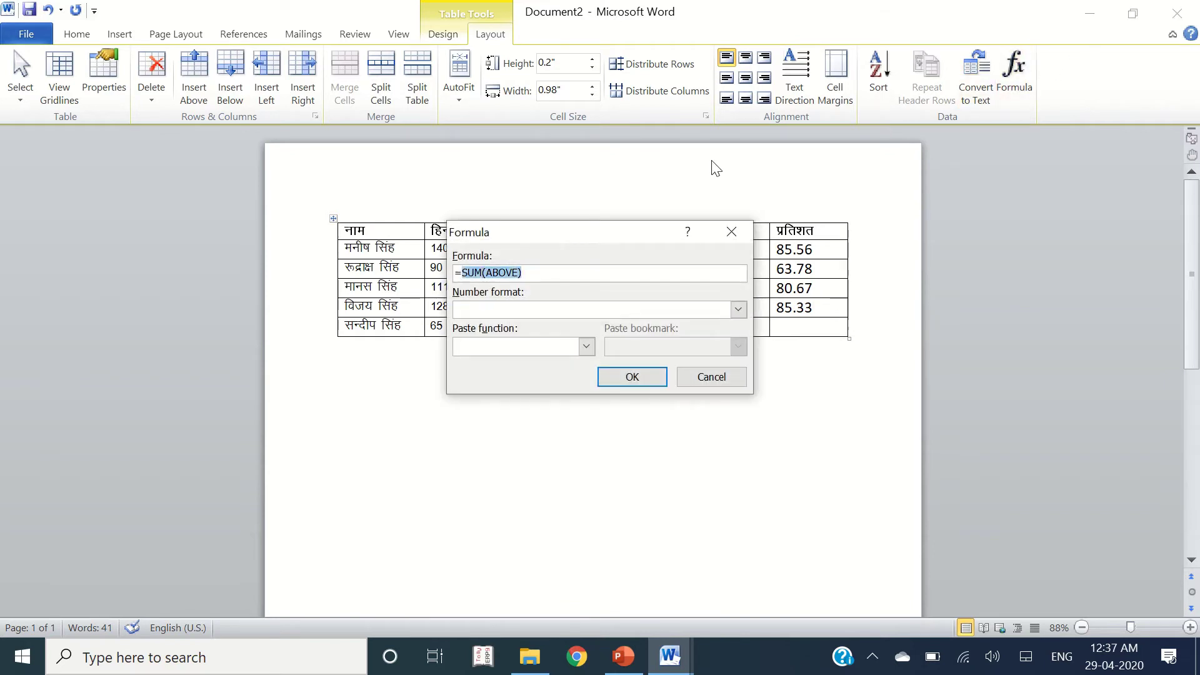
key("BackSpace")
type("E6/450*100")
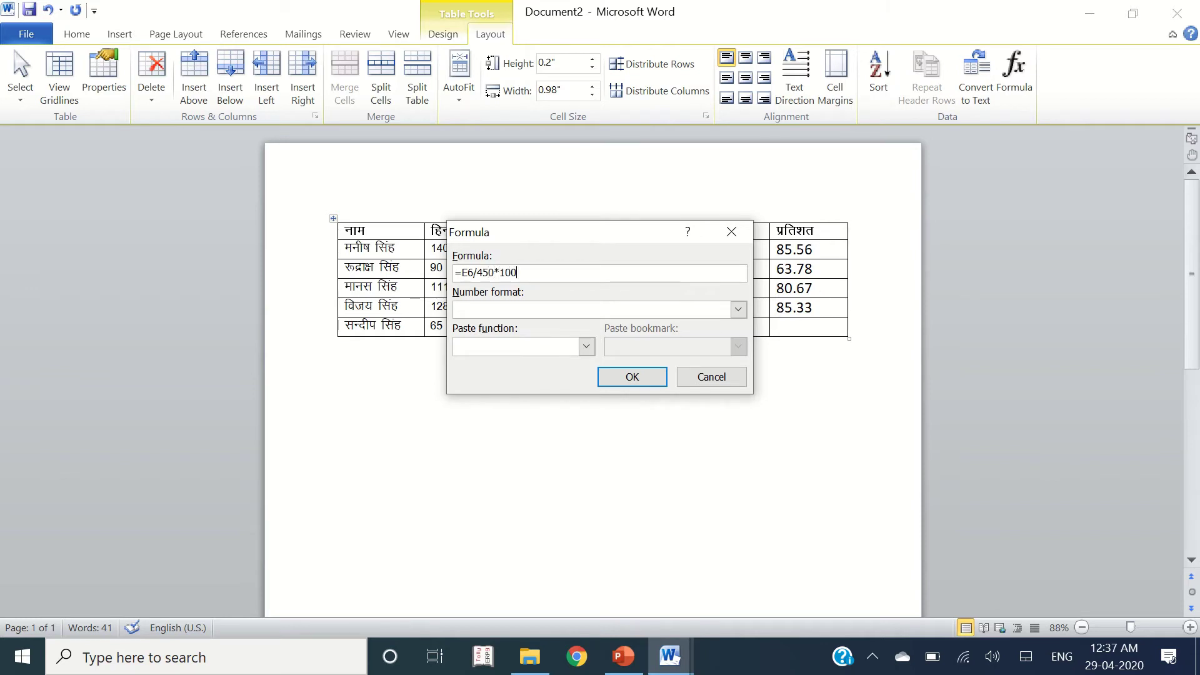
key("Return")
left_click(782, 395)
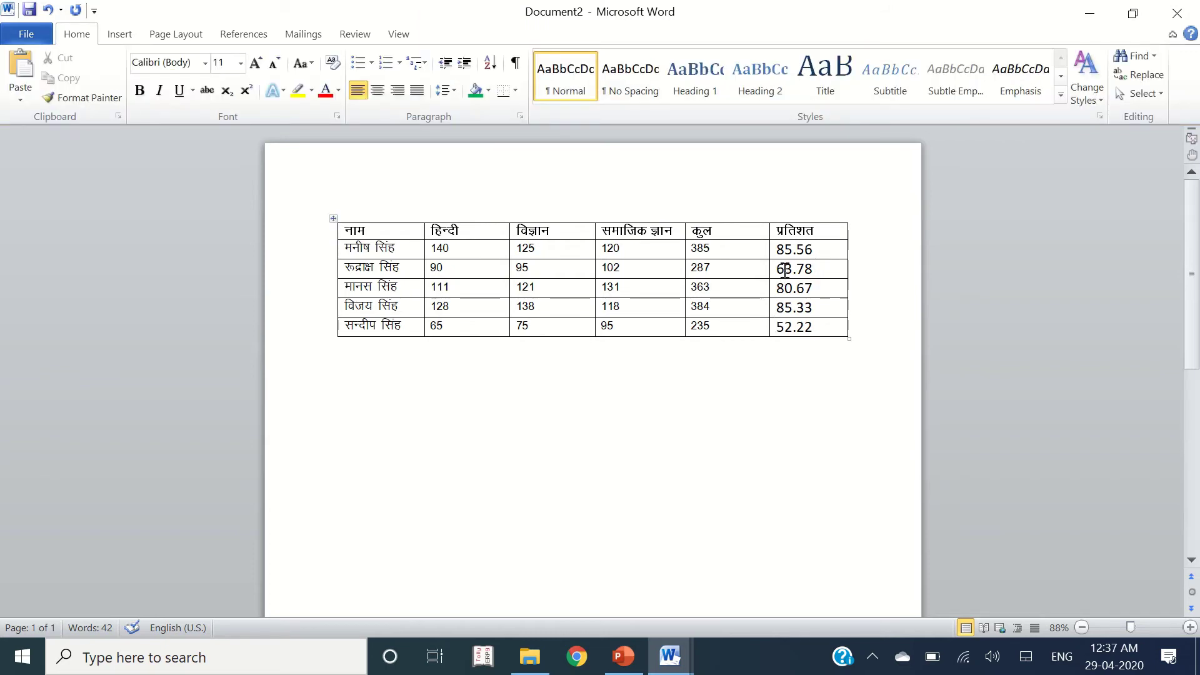
Read task 2 in the exercise document and highlight the text of the row with the highest percentage in yellow.
key("alt+Tab")
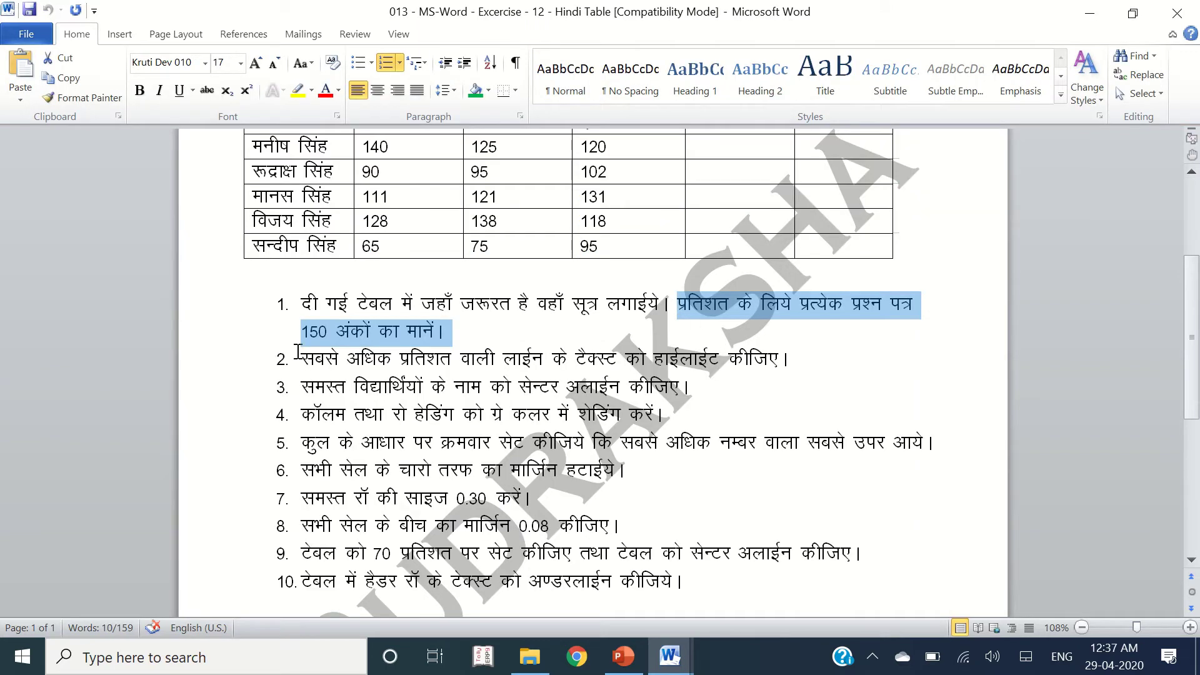
left_click_drag(300, 358, 791, 357)
key("alt+Tab")
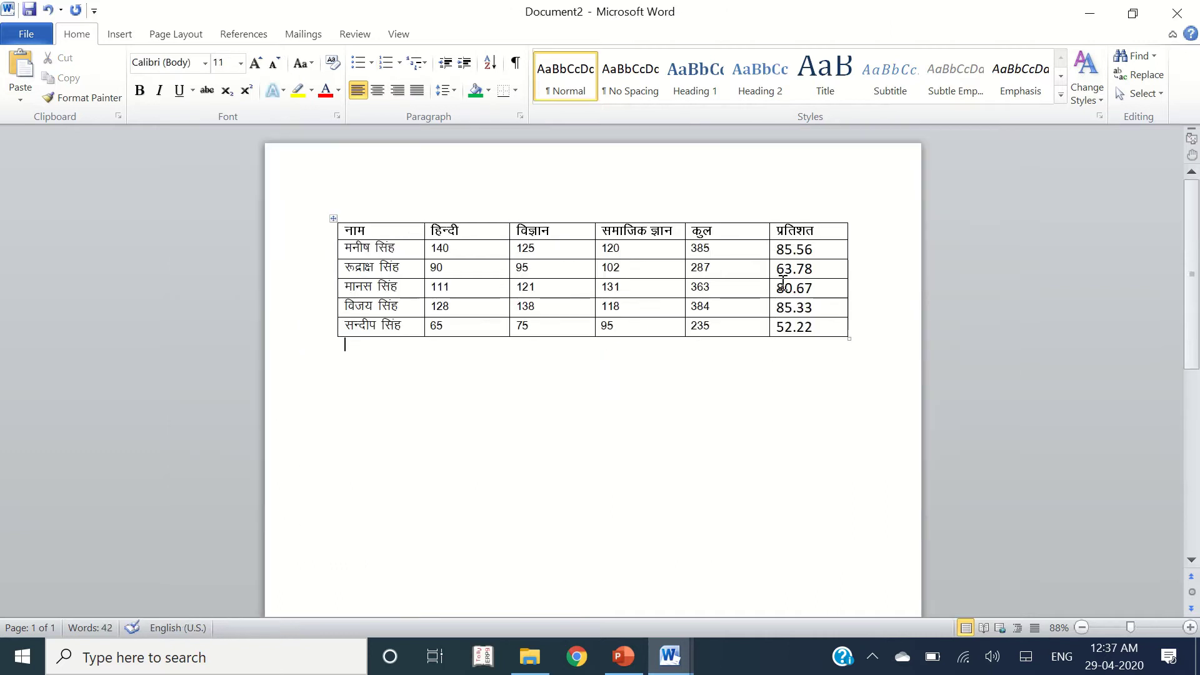
left_click(819, 250)
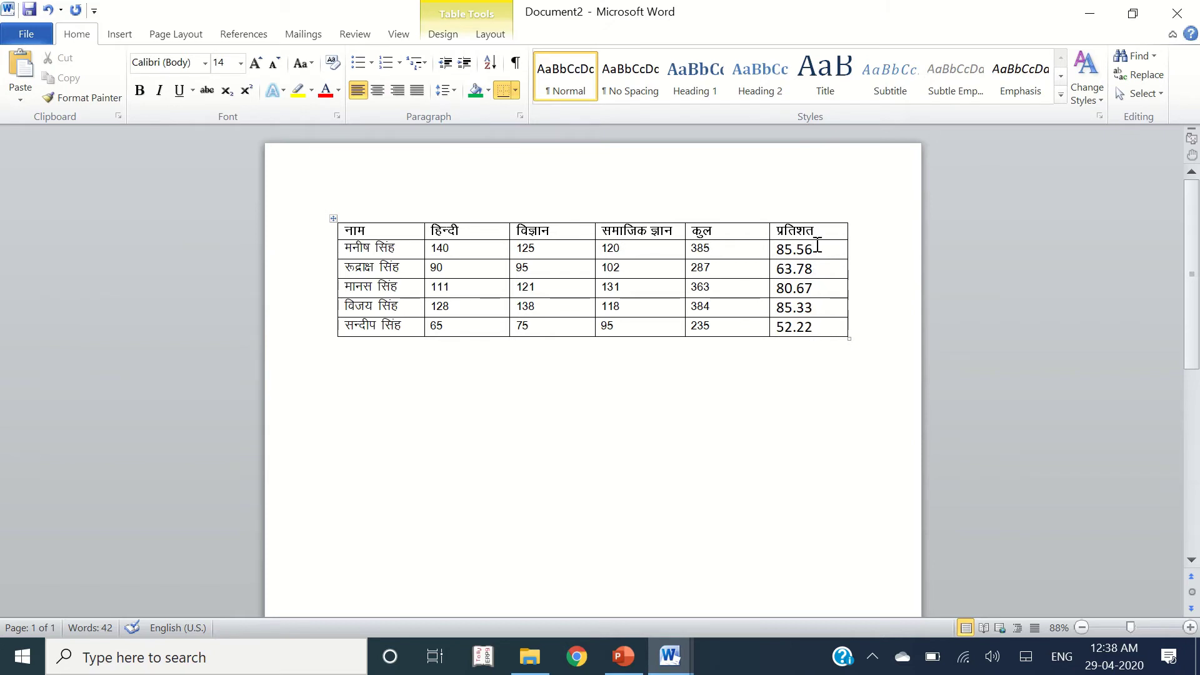
left_click_drag(820, 250, 362, 249)
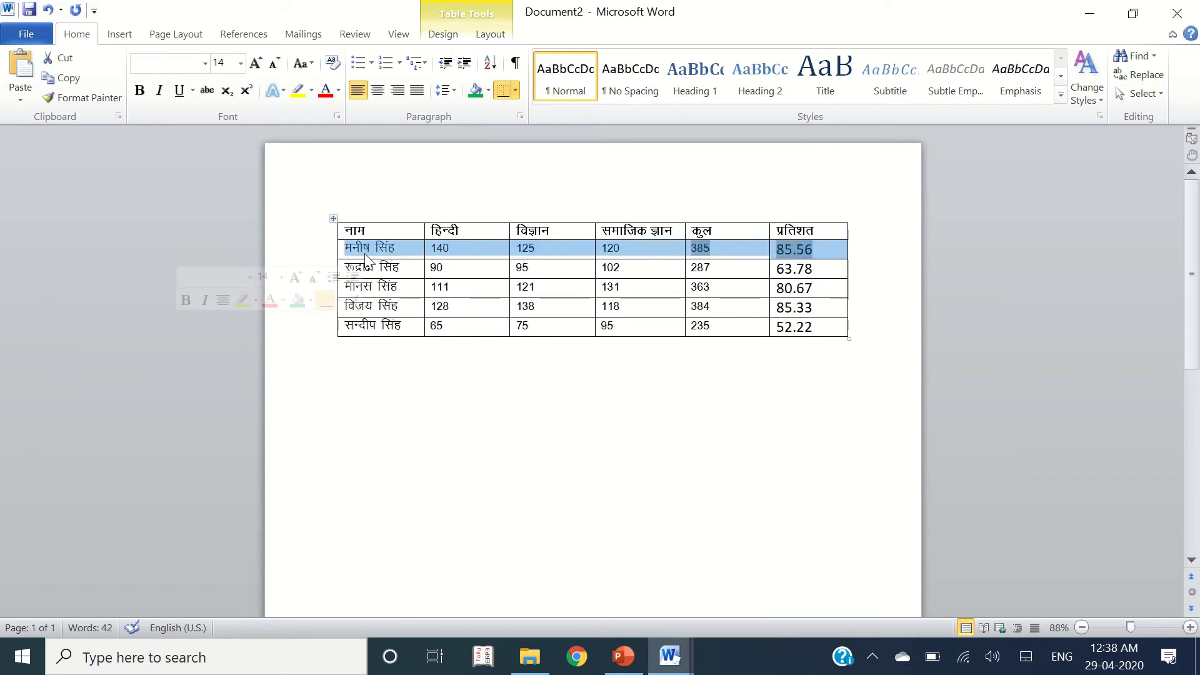
left_click(293, 93)
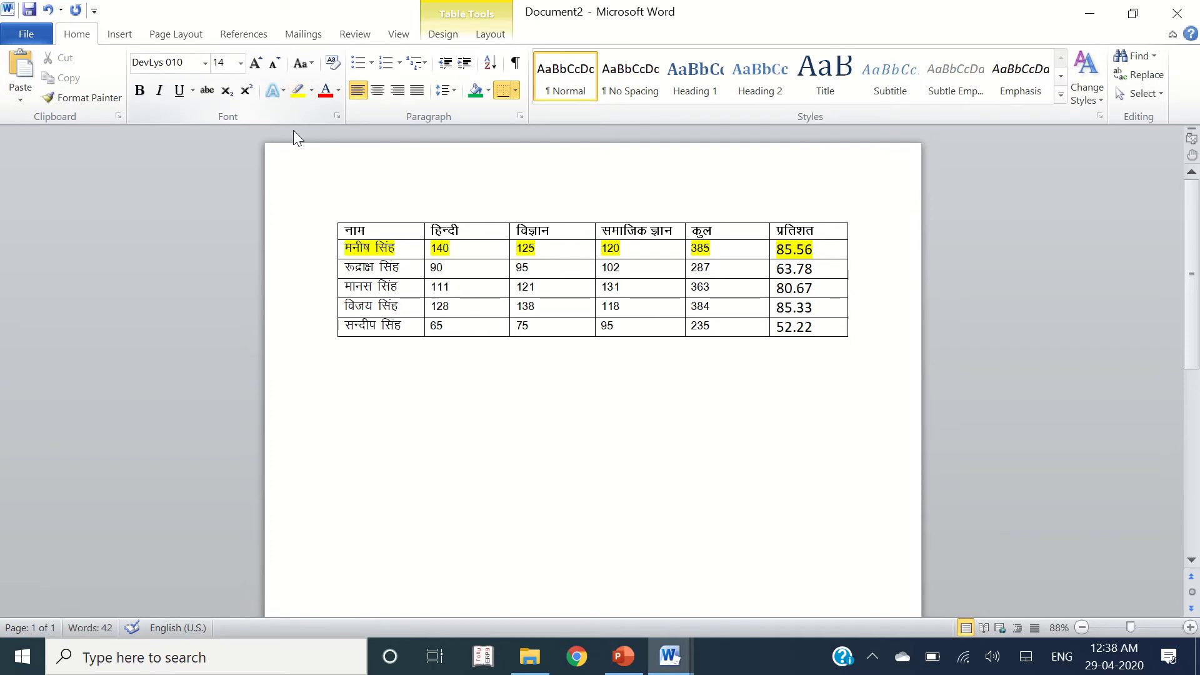
Read task 3 in the exercise document and center-align all five student names in the नाम column.
key("alt+Tab")
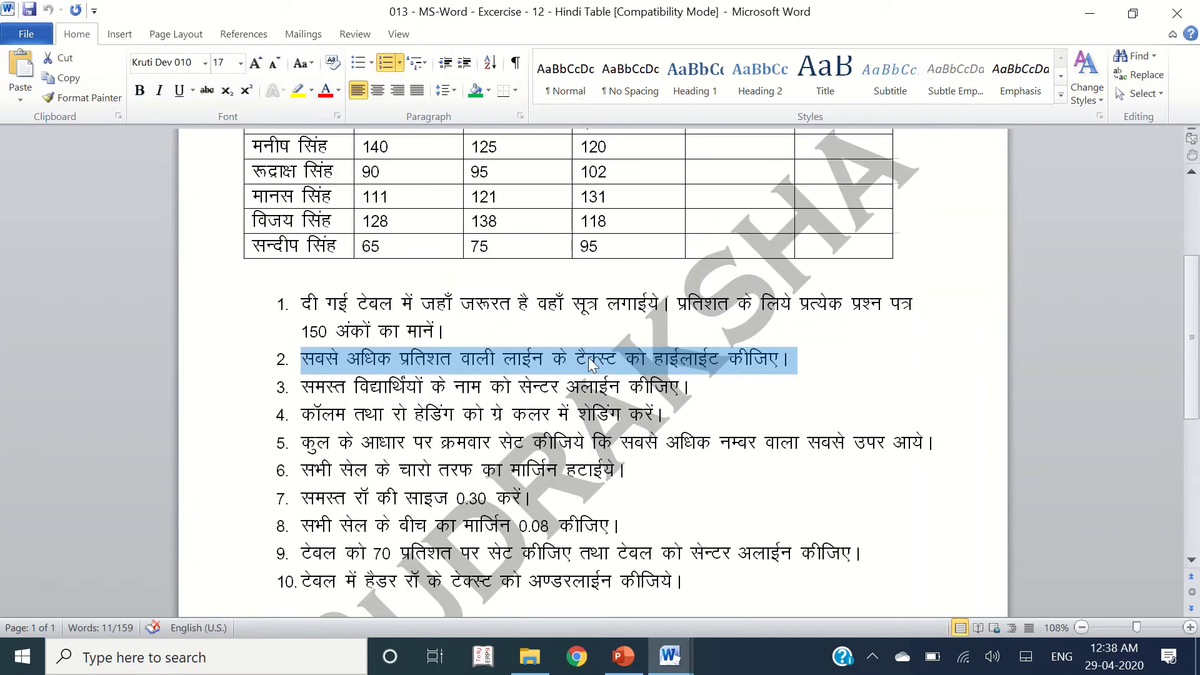
key("alt+Tab")
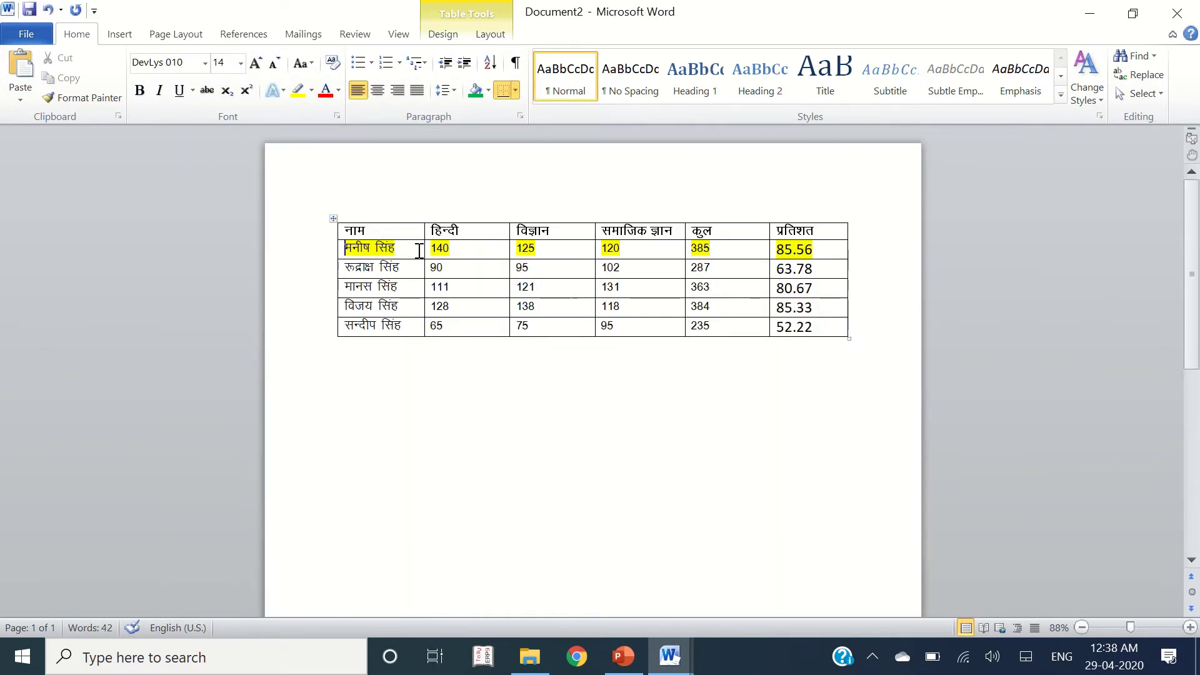
key("alt+Tab")
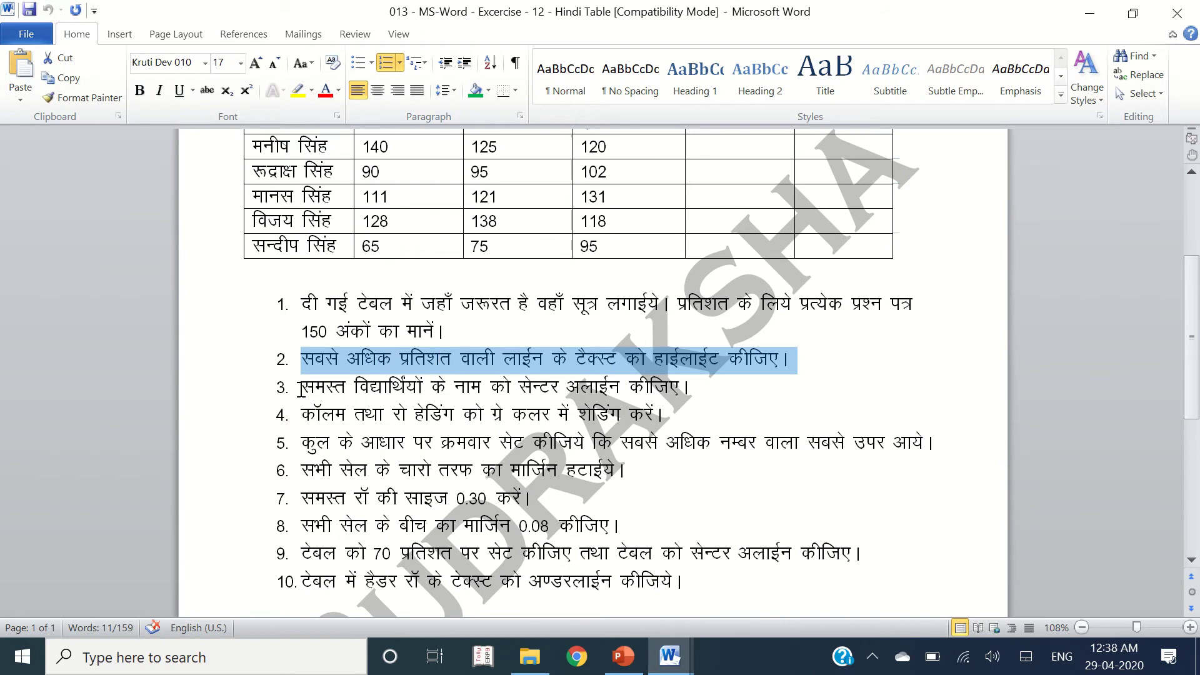
left_click_drag(302, 387, 673, 389)
key("alt+Tab")
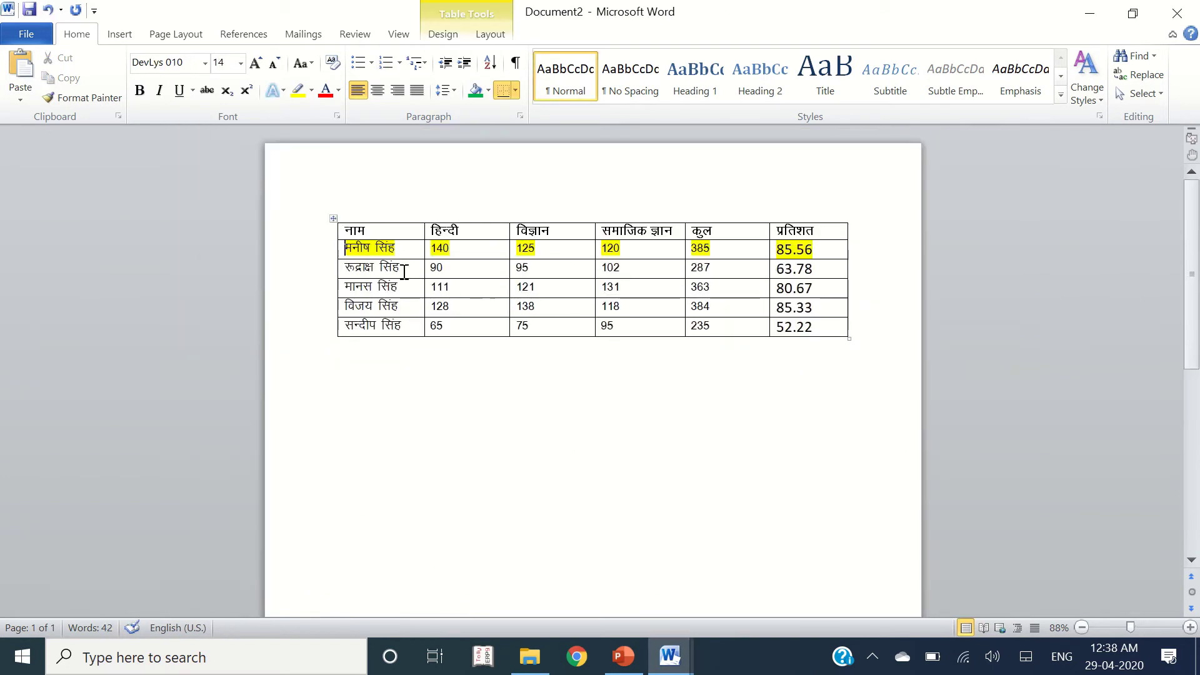
left_click_drag(400, 252, 396, 334)
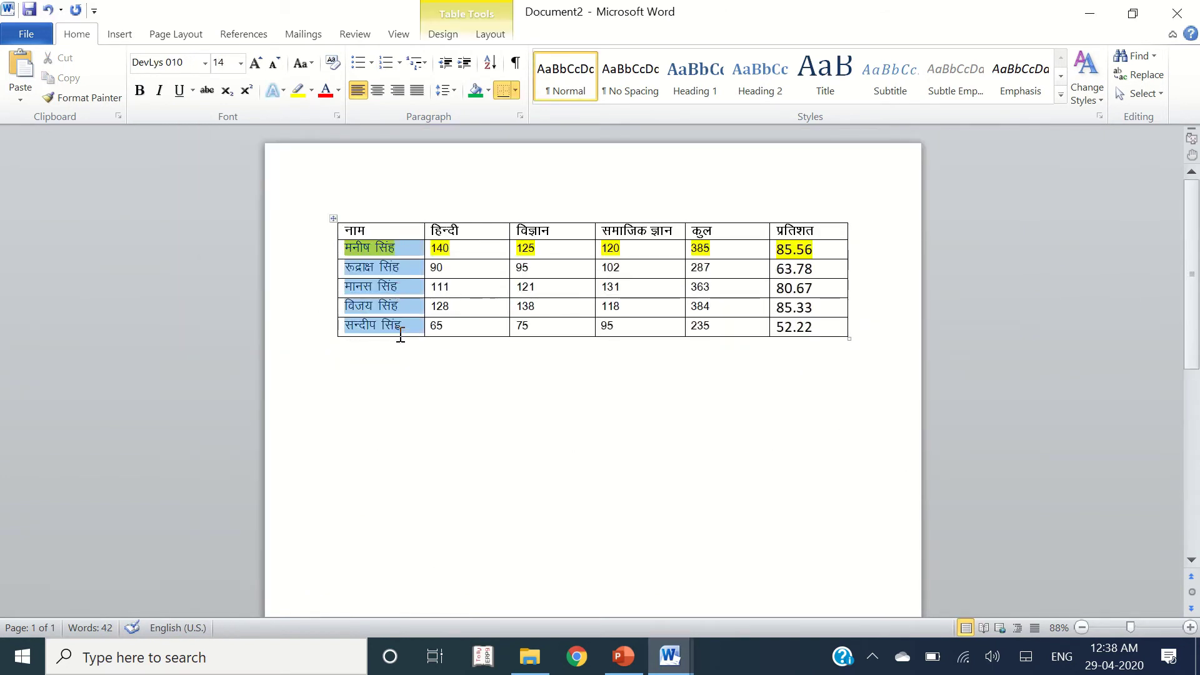
left_click(377, 91)
Read task 4 in the exercise document and shade the table's header row with the darkest grey theme color.
key("alt+Tab")
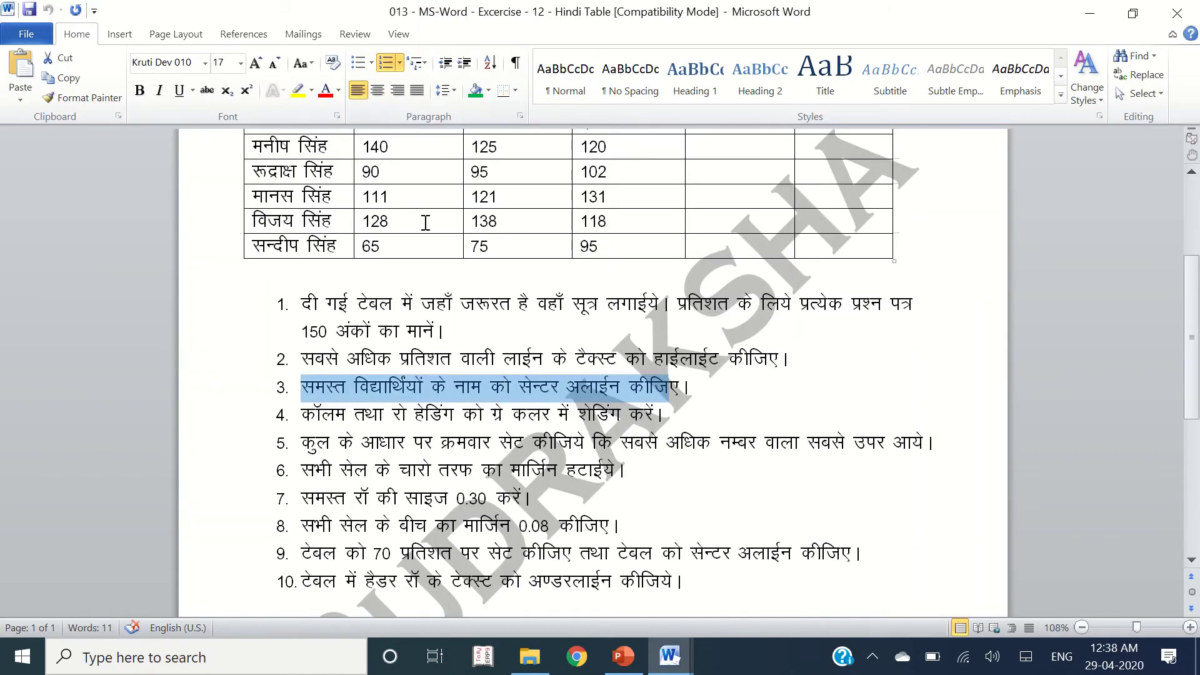
scroll(310, 319, "down", 3)
left_click_drag(302, 317, 672, 317)
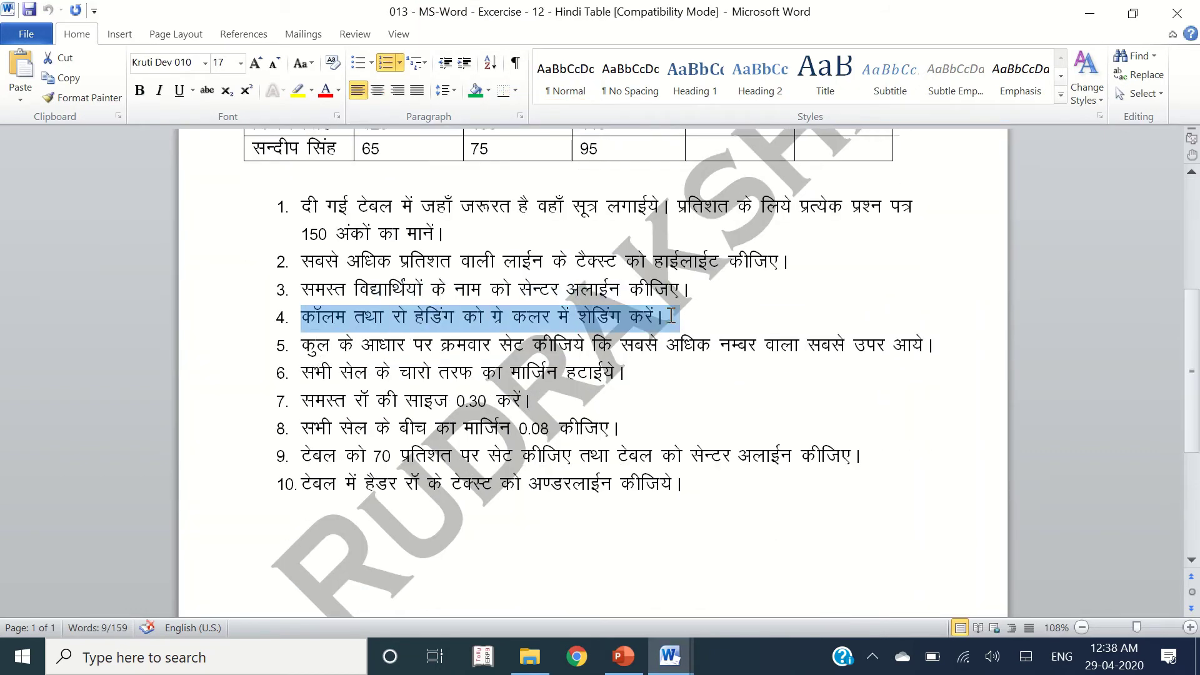
key("alt+Tab")
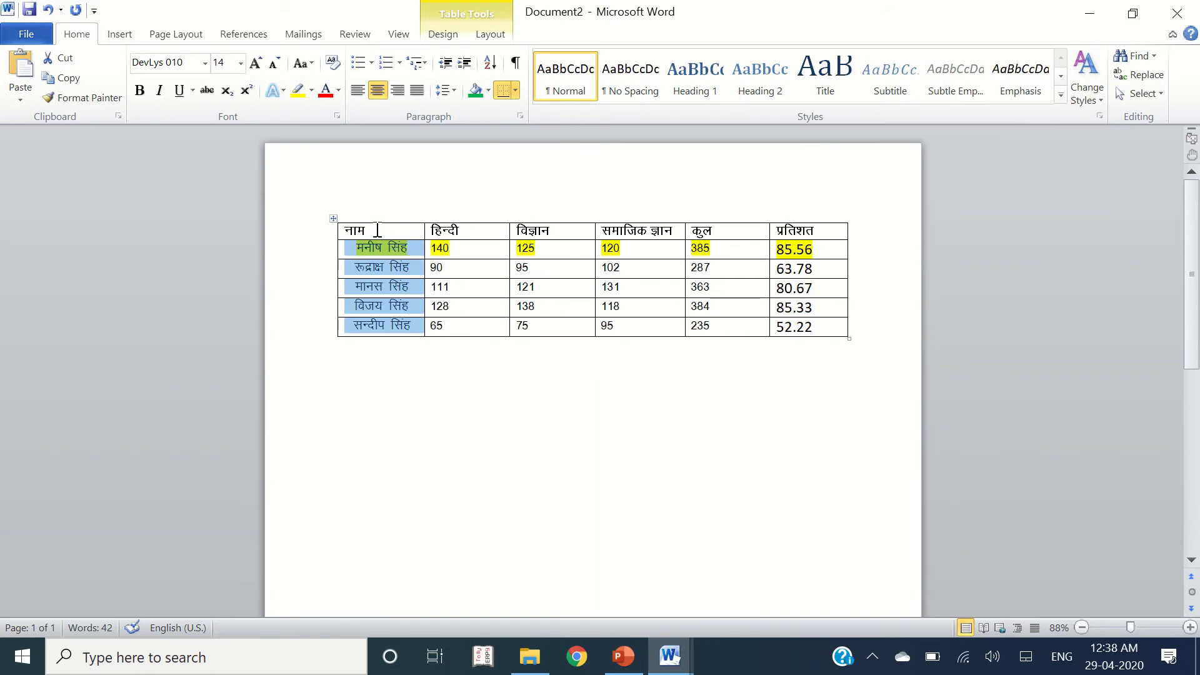
left_click_drag(378, 230, 802, 228)
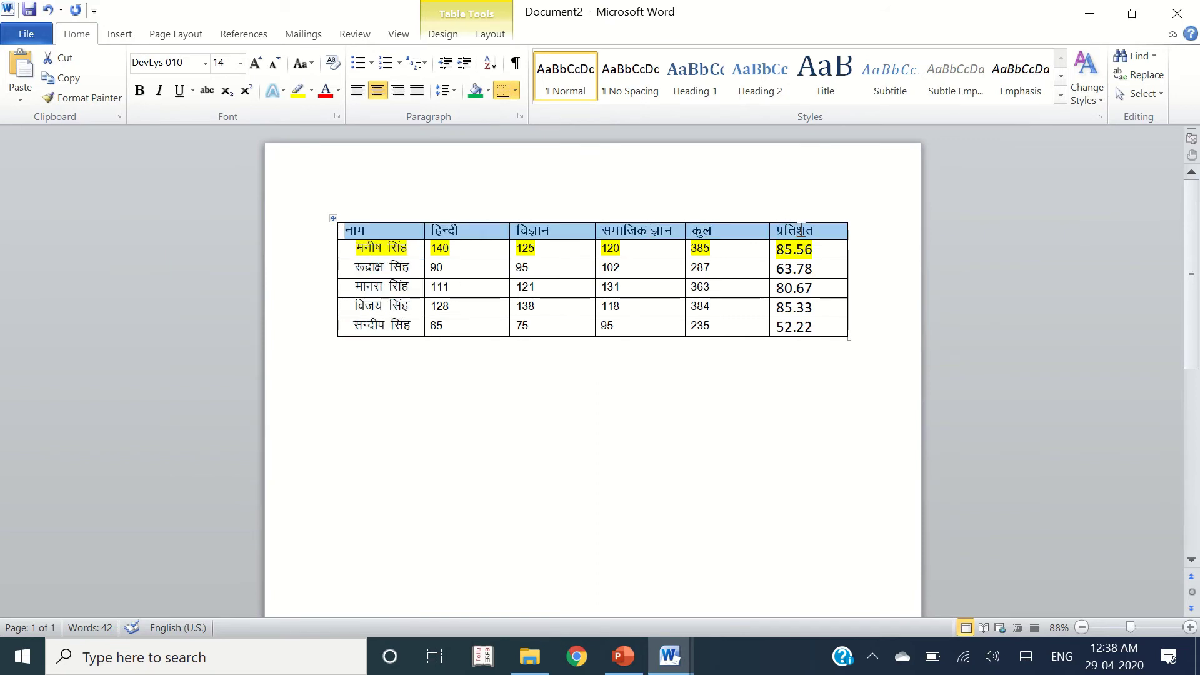
left_click_drag(381, 248, 381, 325)
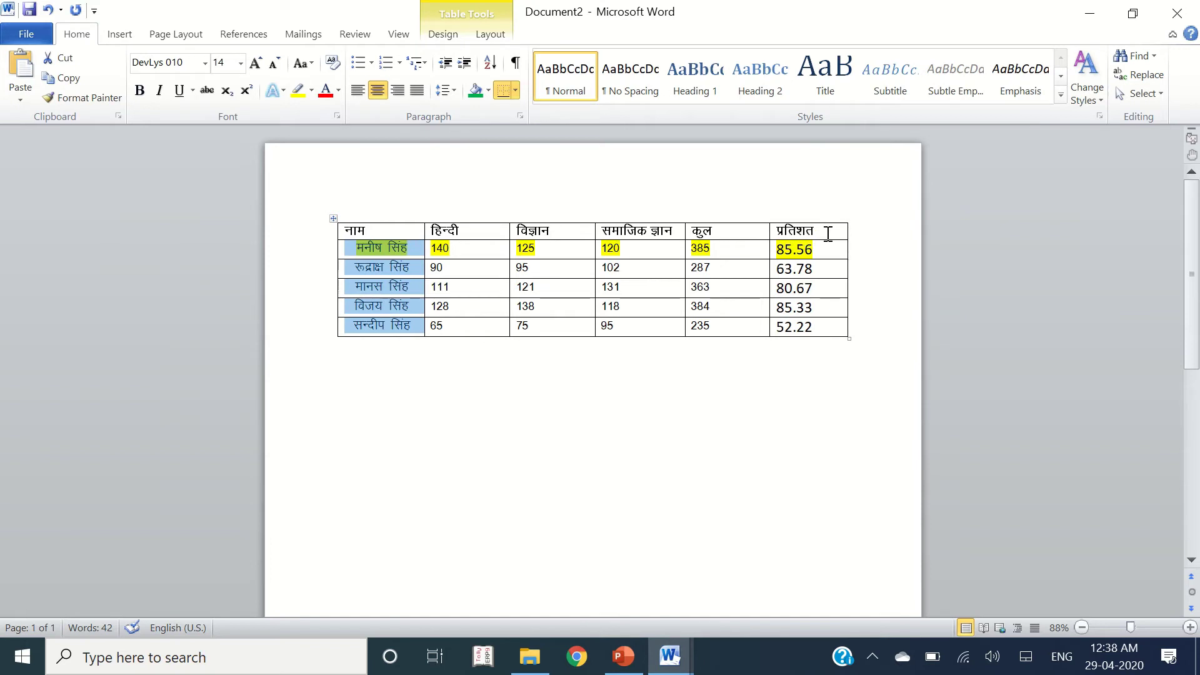
left_click_drag(828, 233, 384, 234)
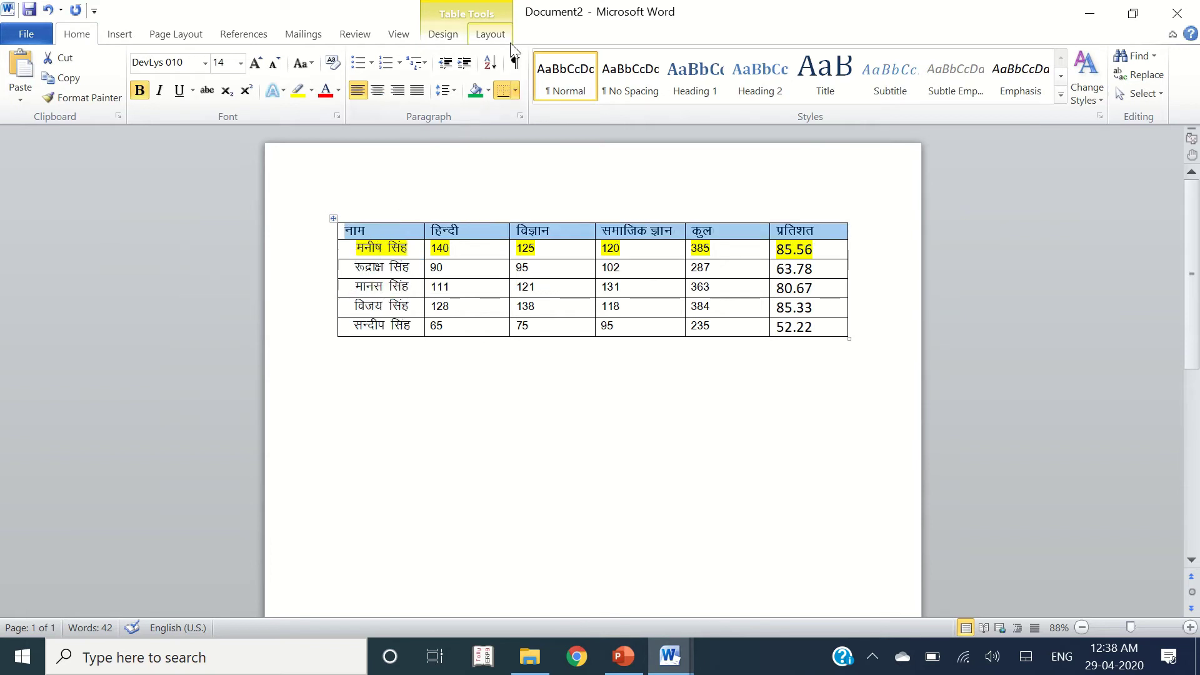
left_click(441, 35)
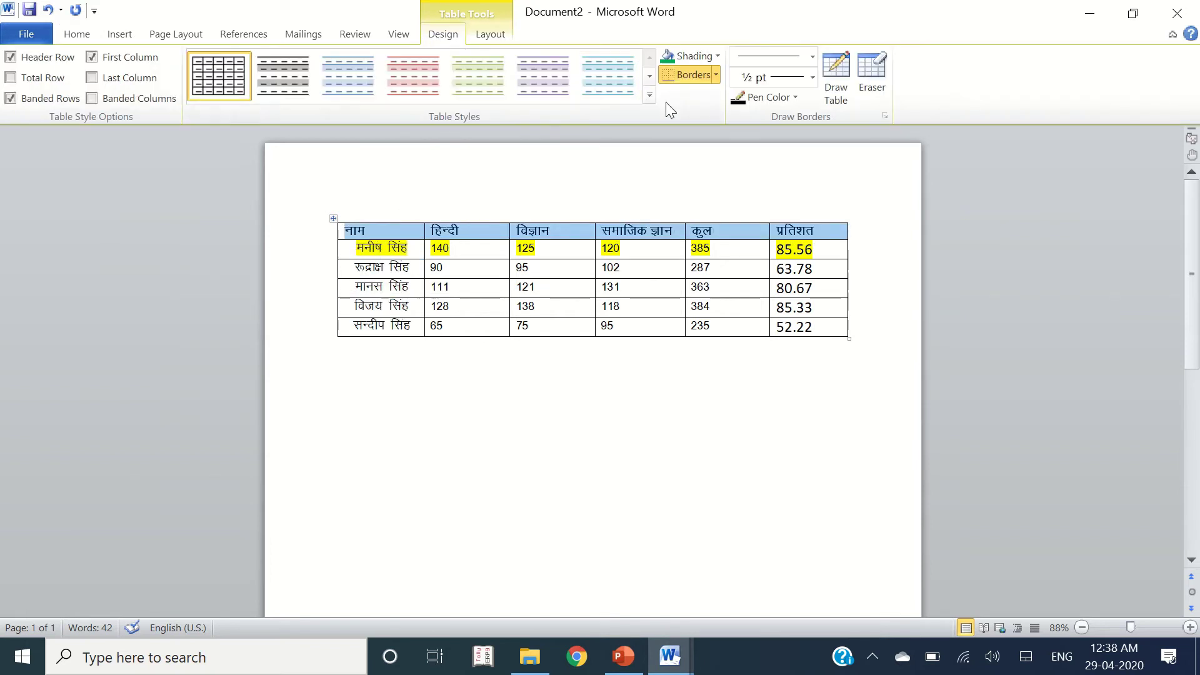
left_click(718, 57)
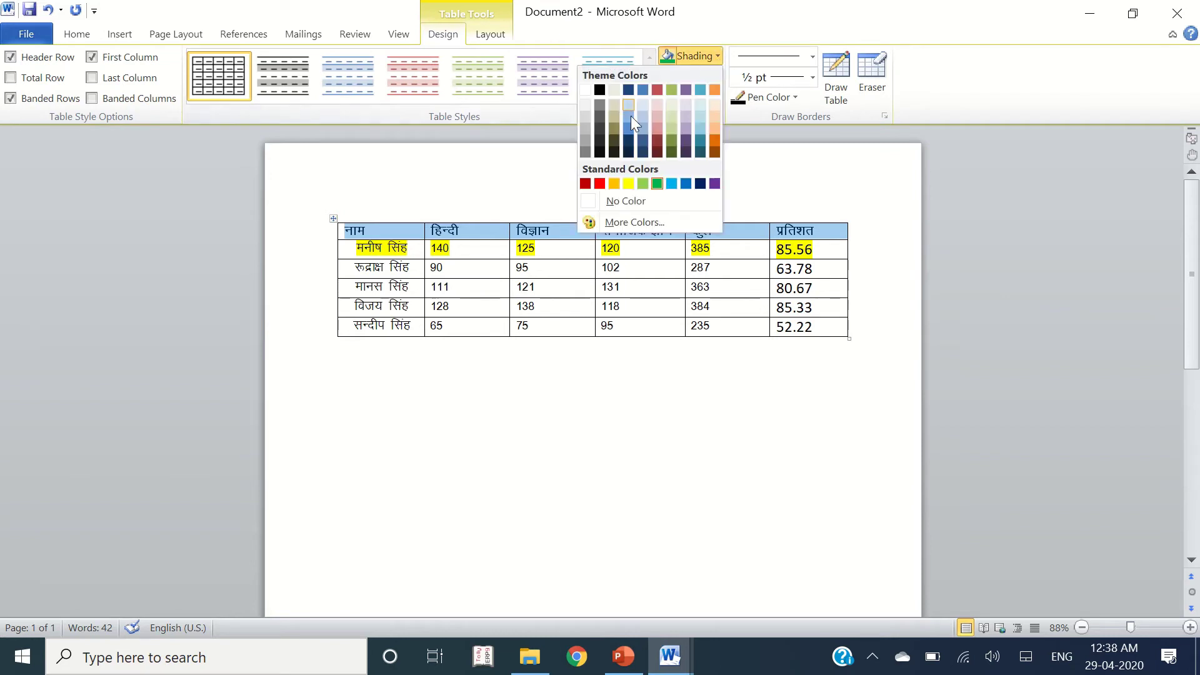
left_click(586, 150)
Shade the five student name cells in the नाम column with the same dark grey as the header row.
double_click(396, 250)
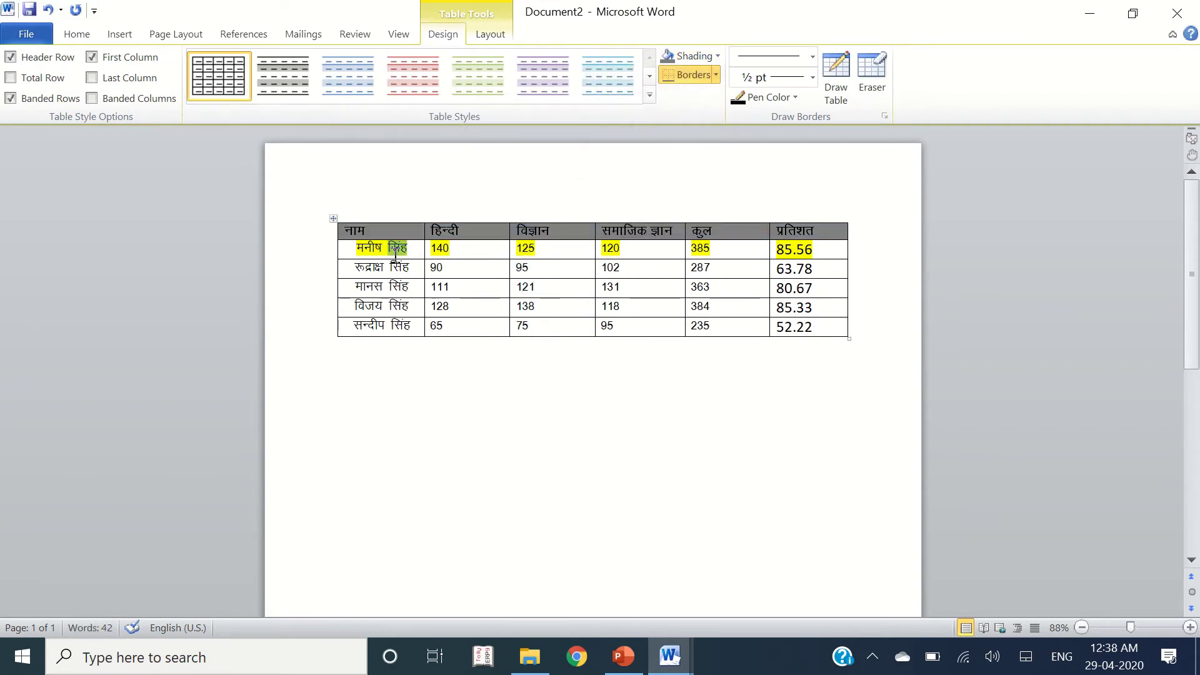
left_click_drag(396, 254, 394, 327)
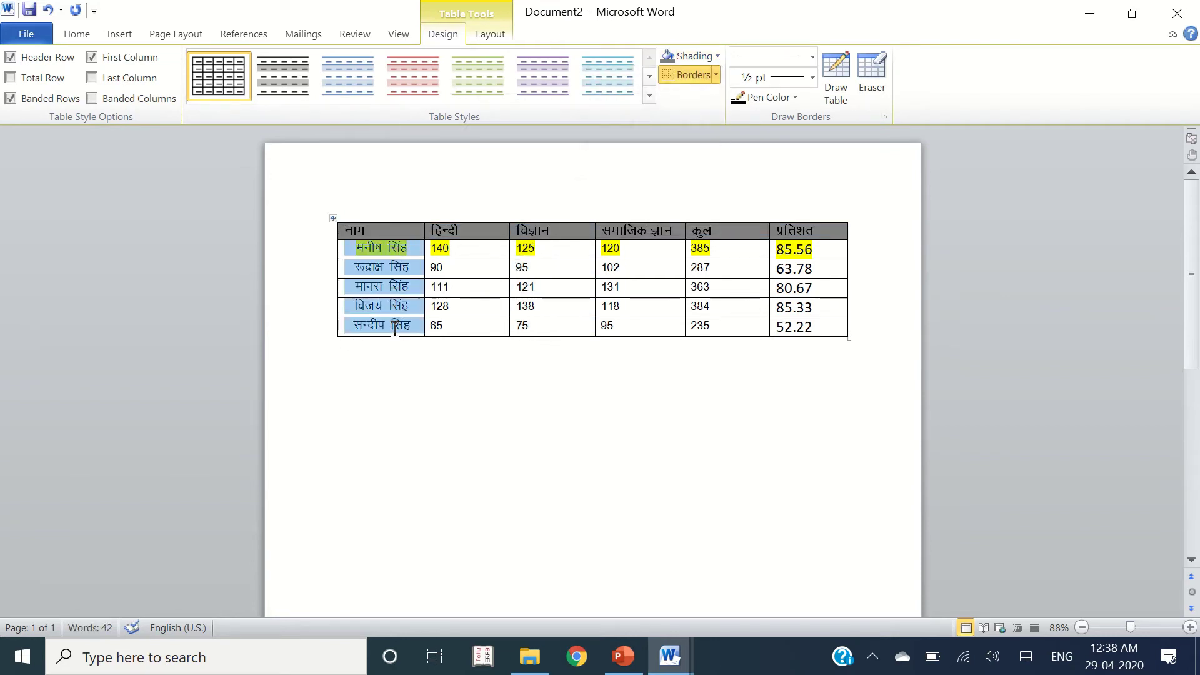
left_click(706, 58)
left_click(585, 152)
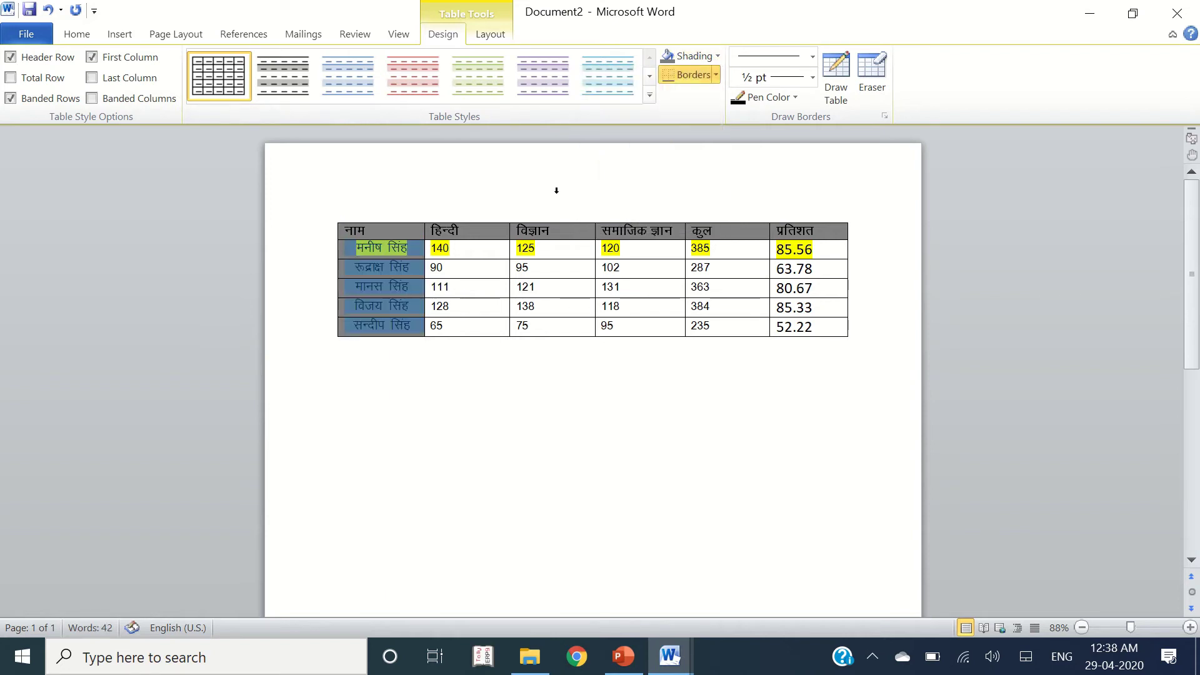
left_click(470, 278)
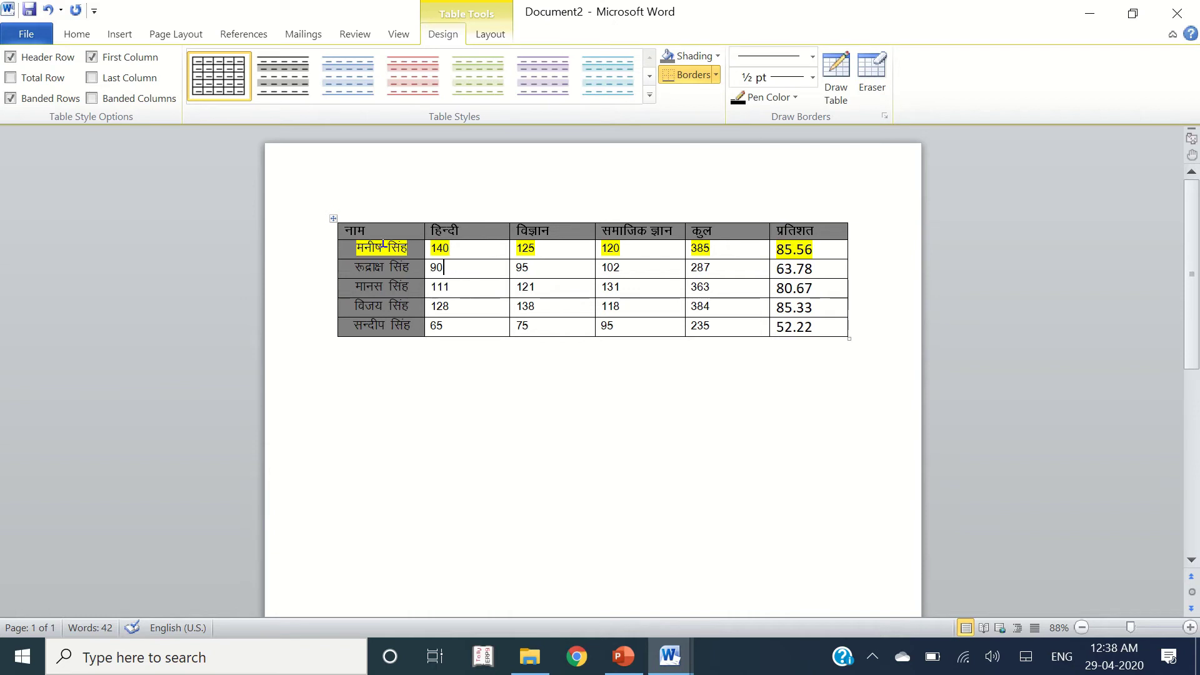
Examine the subject mark columns and the first three students' rows of marks beneath the grey headings.
left_click_drag(460, 252, 462, 323)
left_click(489, 253)
left_click_drag(562, 254, 562, 327)
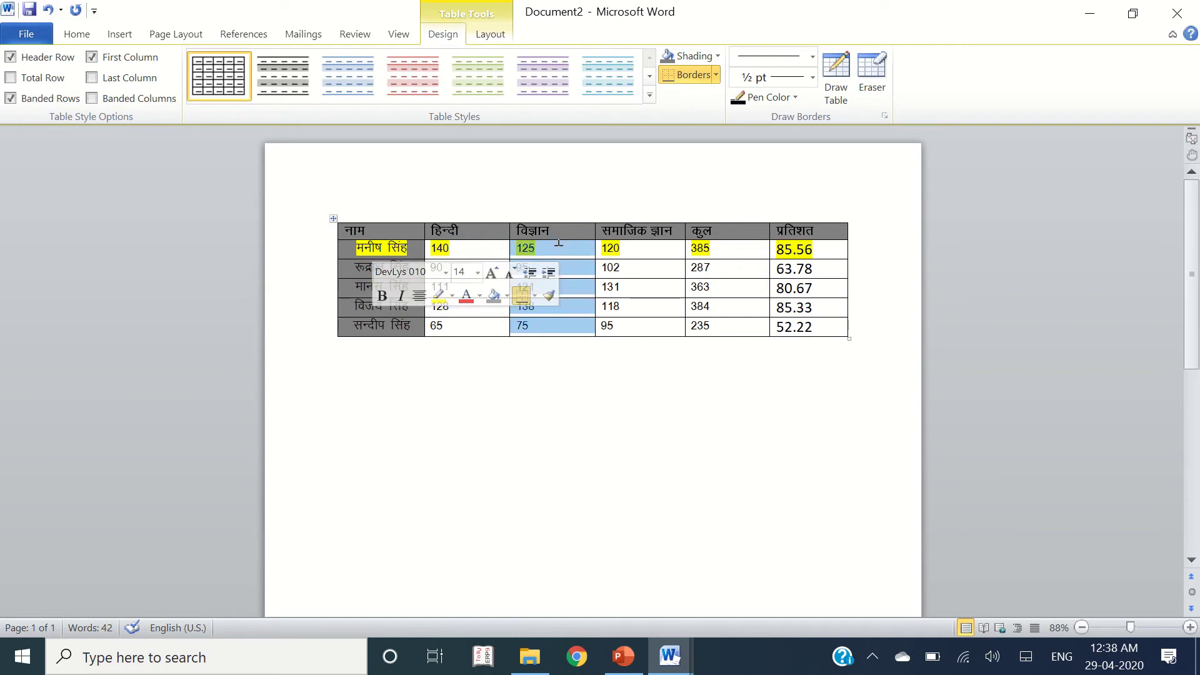
left_click_drag(632, 249, 633, 326)
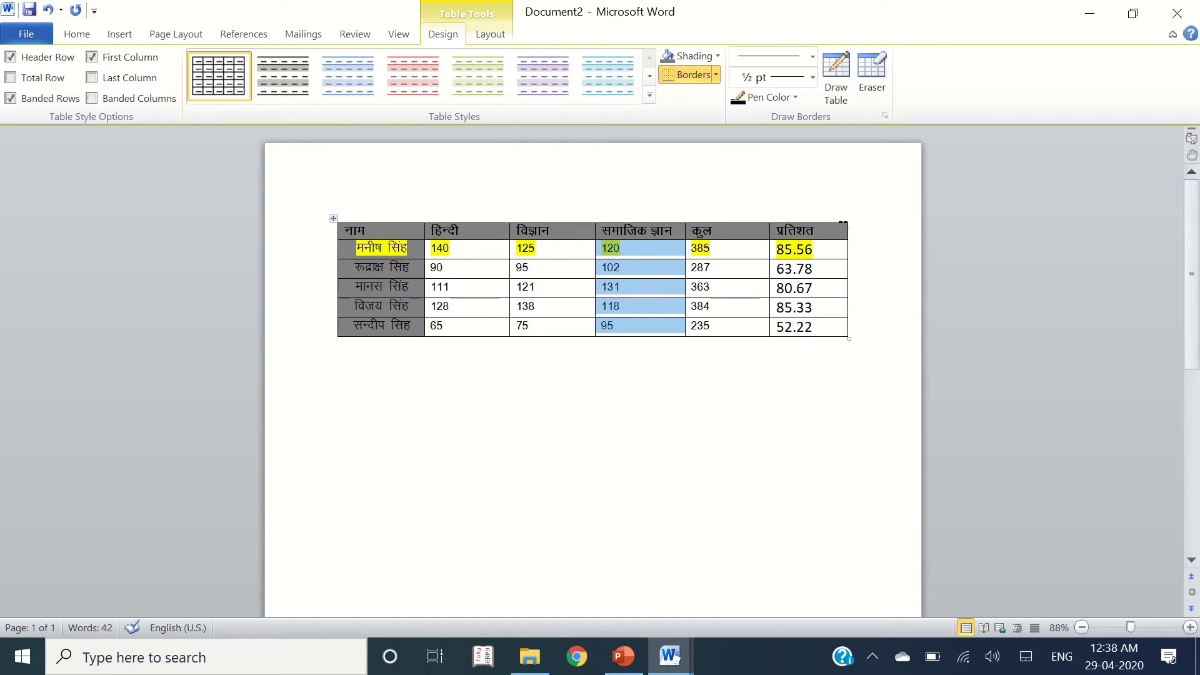
left_click_drag(440, 253, 792, 257)
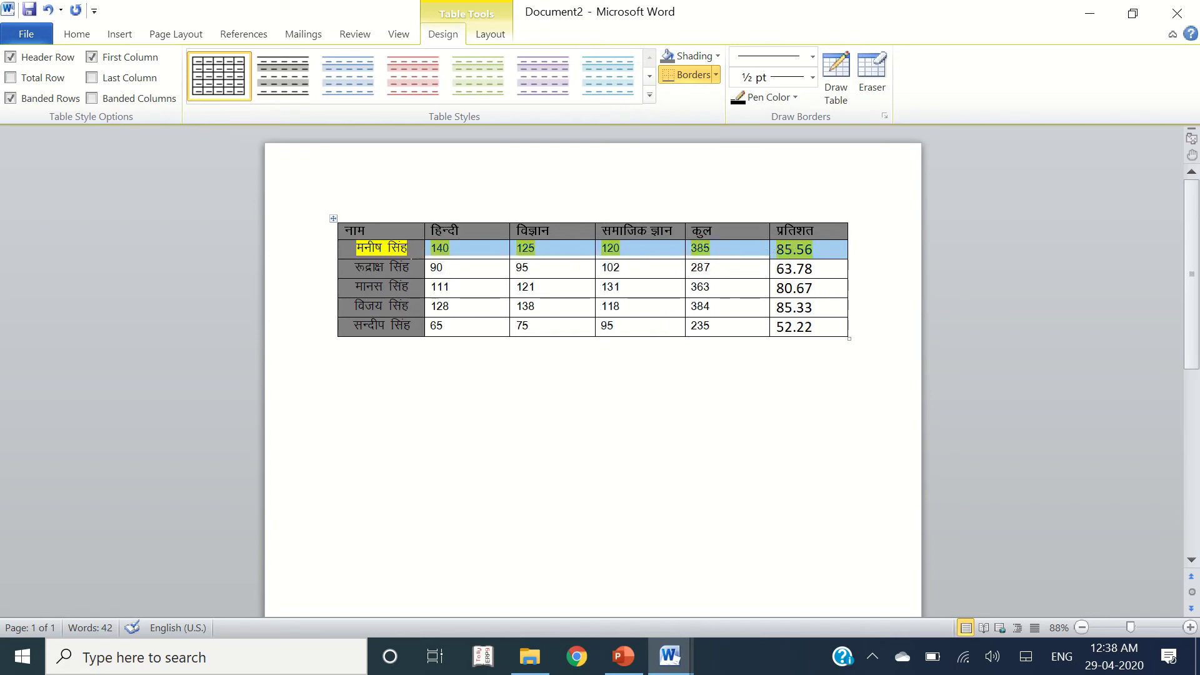
left_click_drag(463, 273, 790, 269)
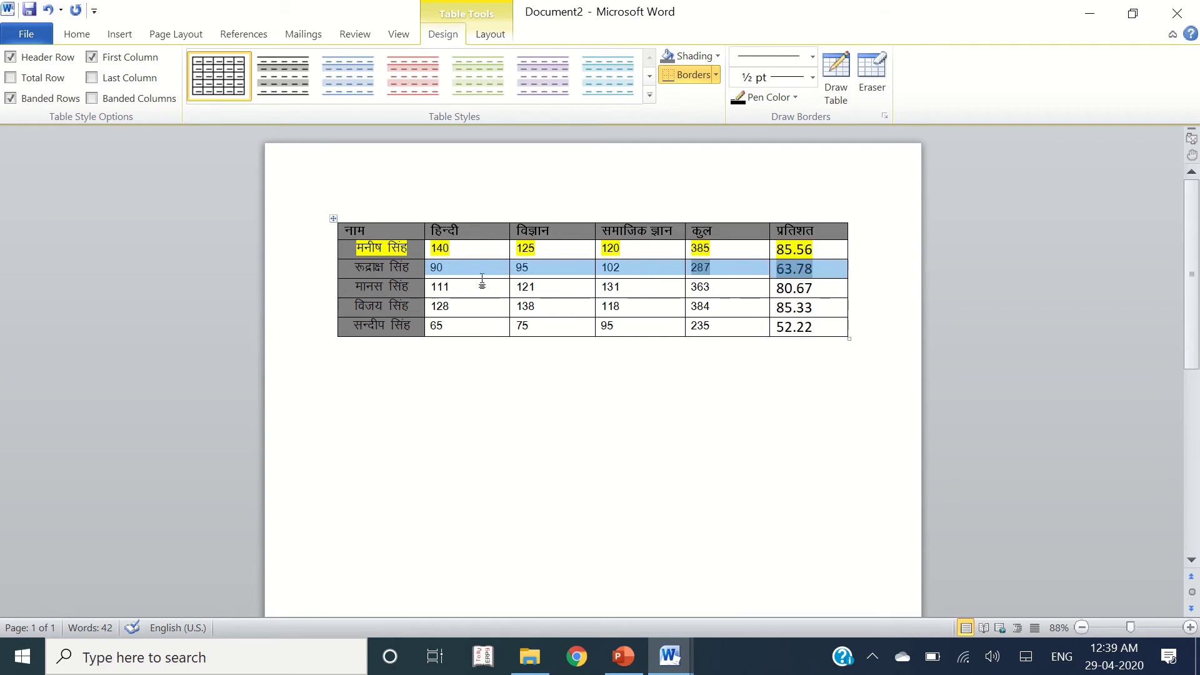
left_click_drag(456, 288, 792, 290)
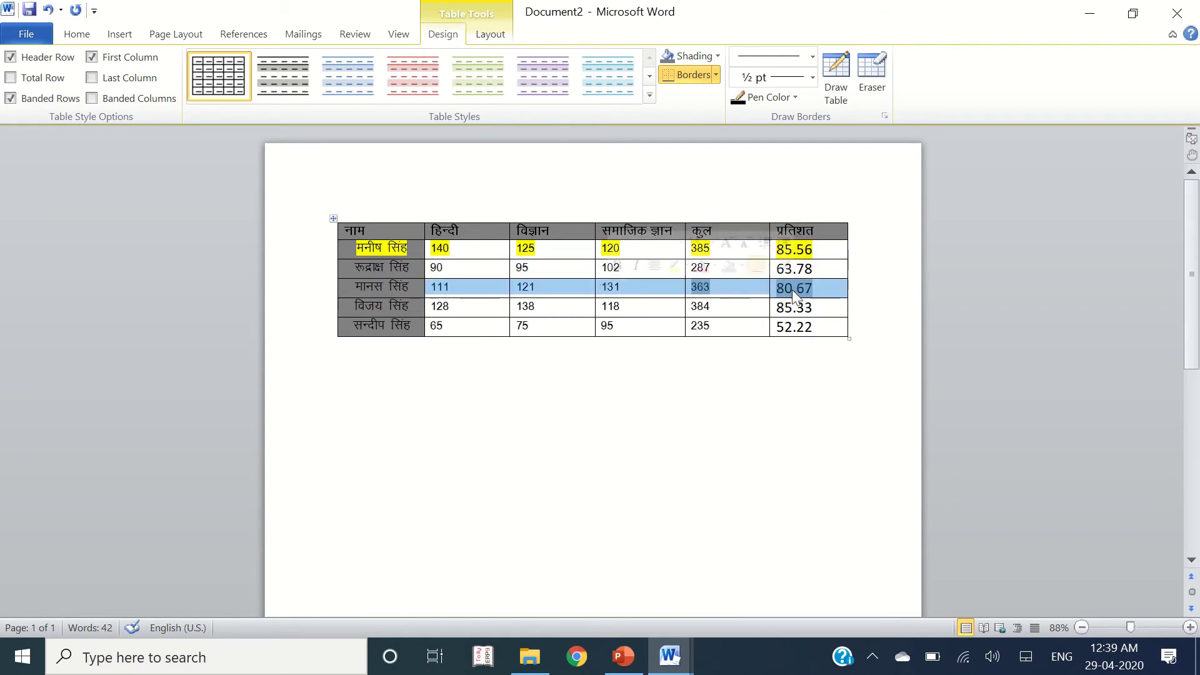
left_click(442, 249)
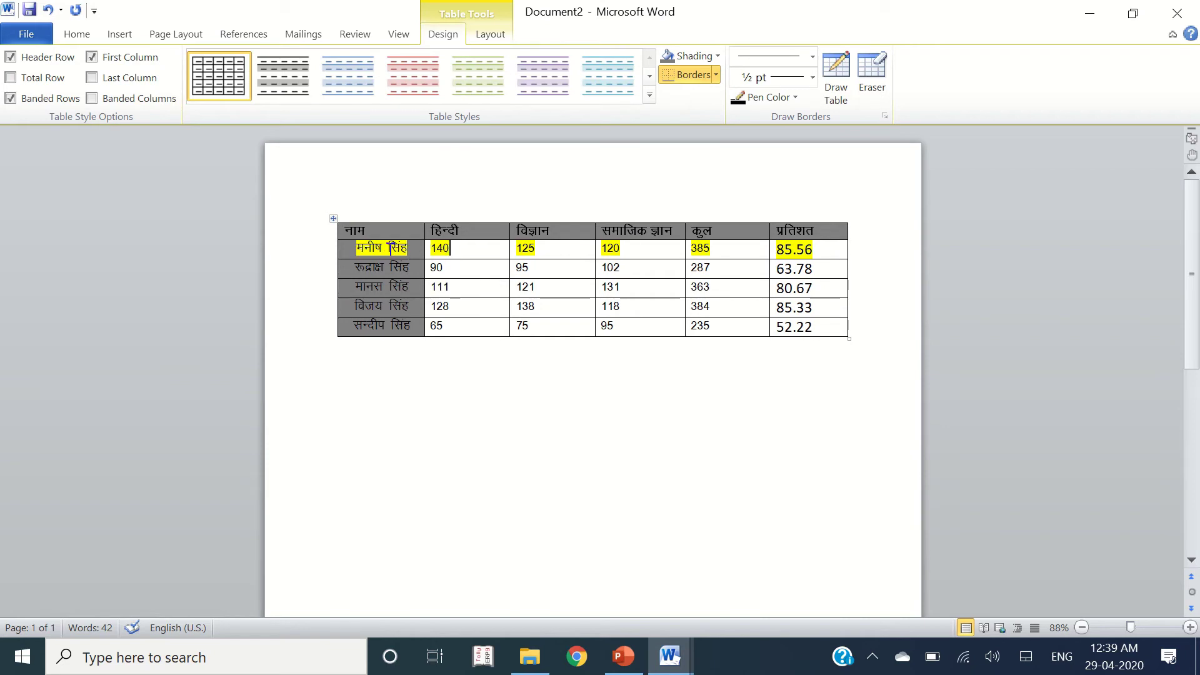
Read task 5 in the exercise document and sort the five student rows by the कुल column as numbers in descending order.
key("alt+Tab")
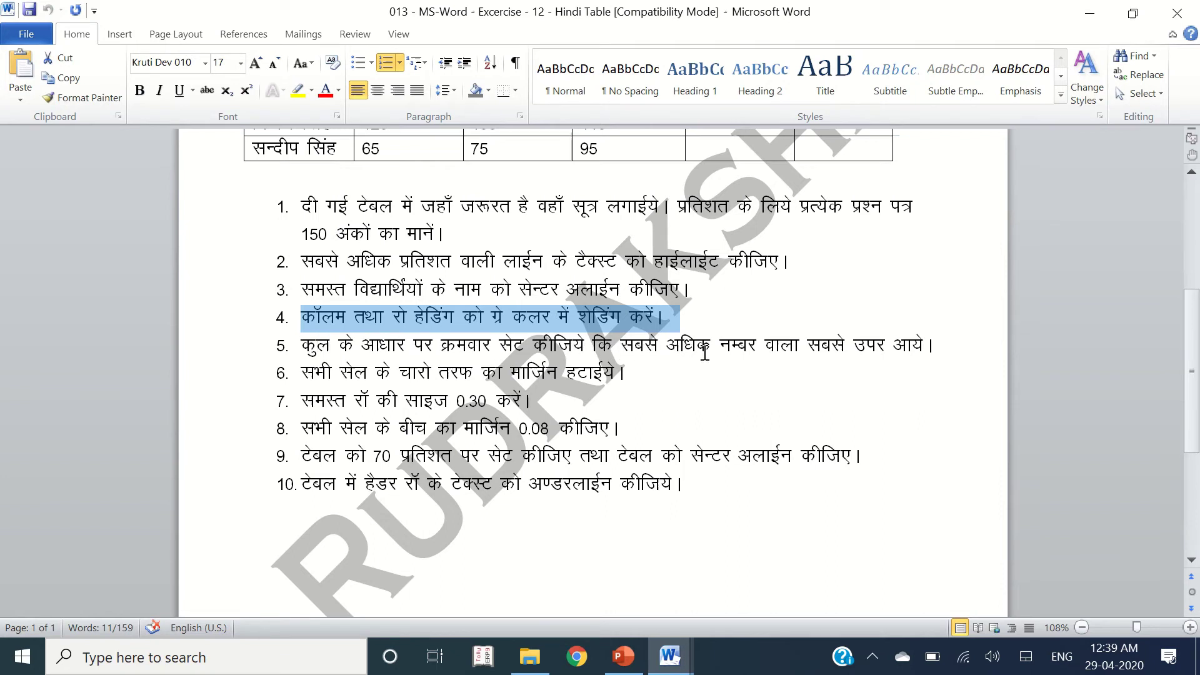
key("alt+Tab")
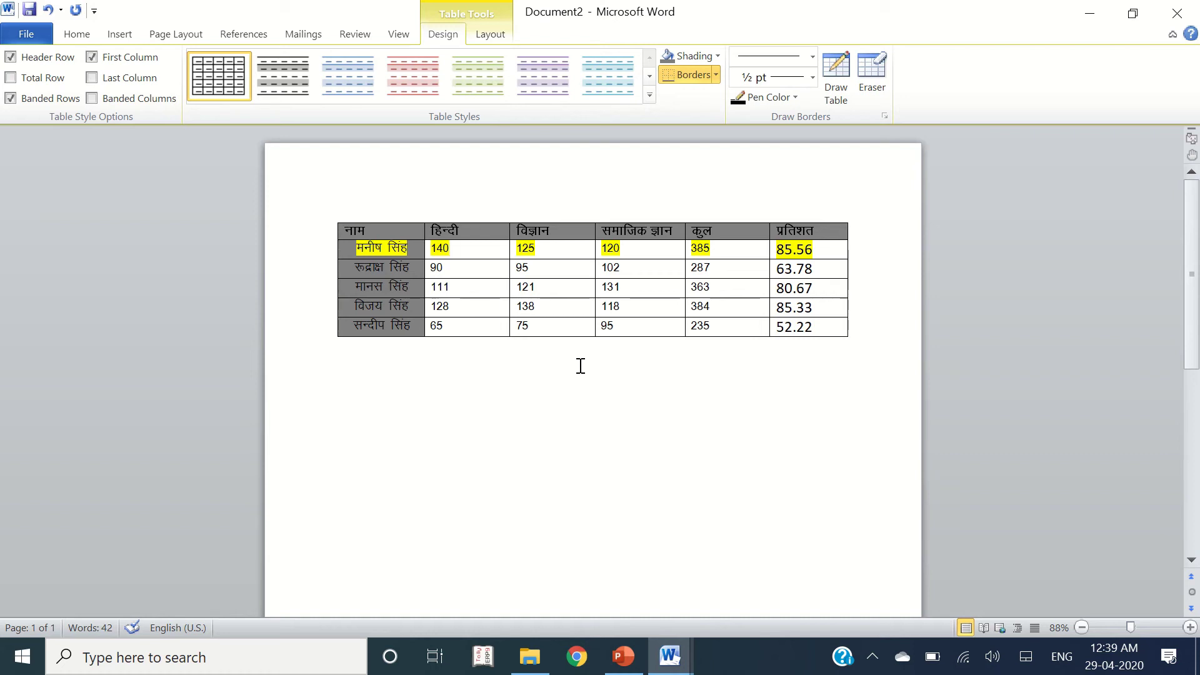
left_click_drag(721, 247, 720, 324)
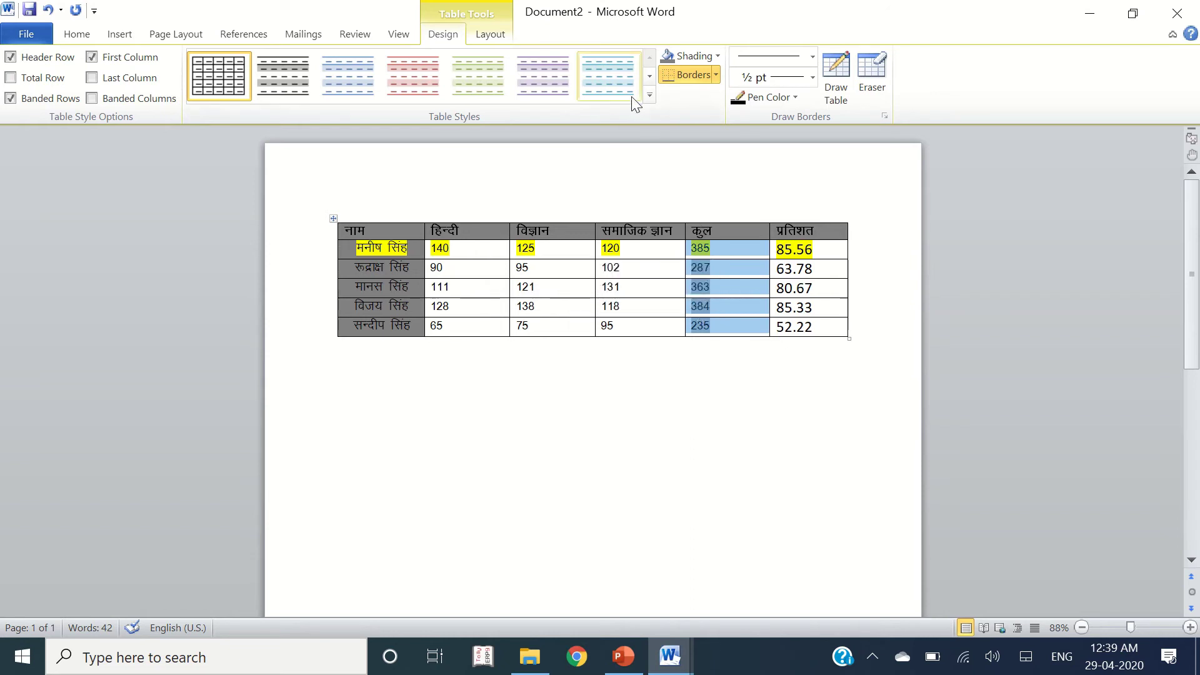
left_click(504, 37)
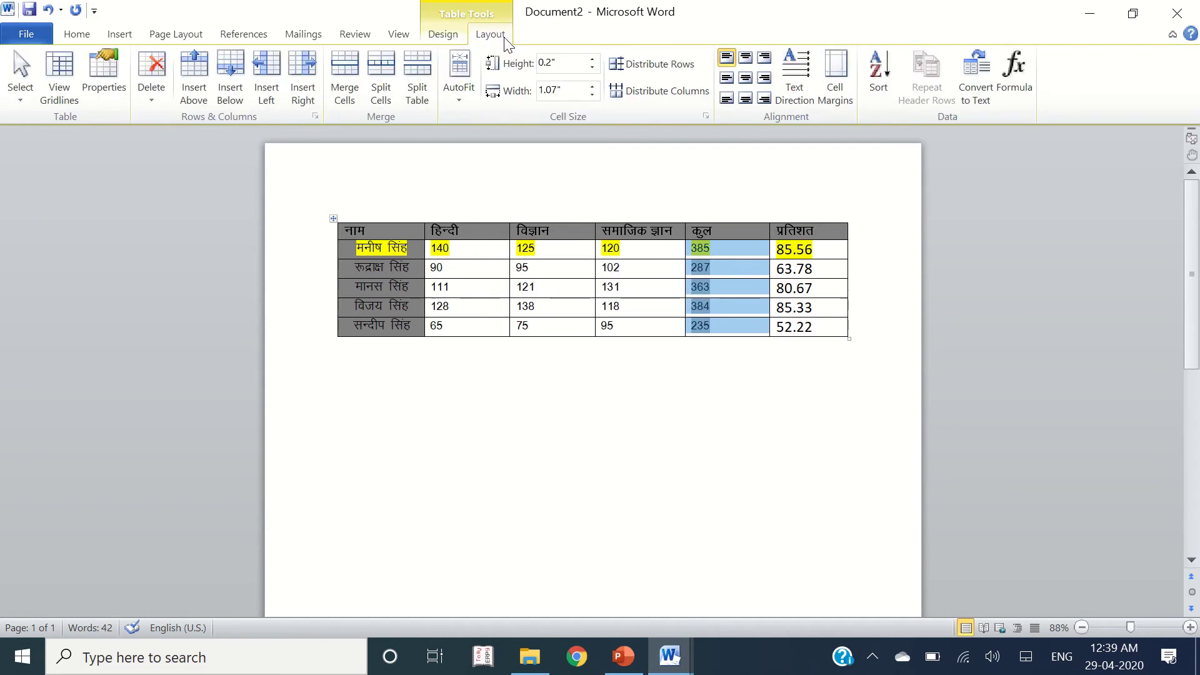
left_click(878, 71)
left_click(810, 232)
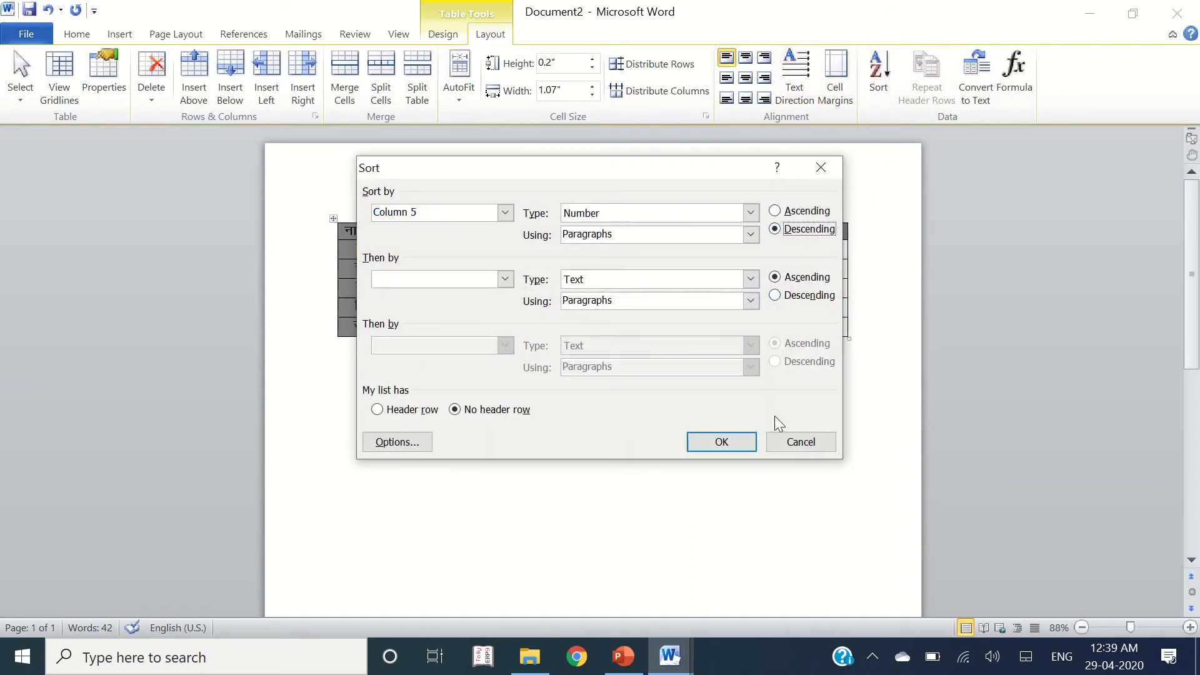
left_click(722, 444)
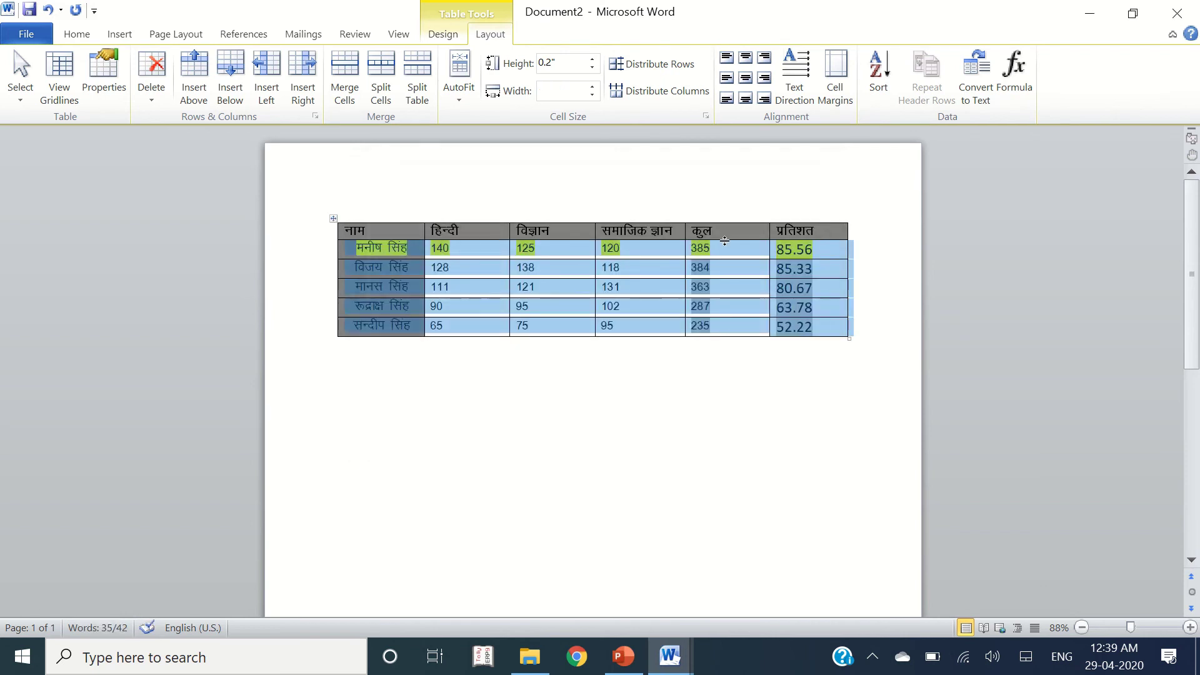
left_click(724, 245)
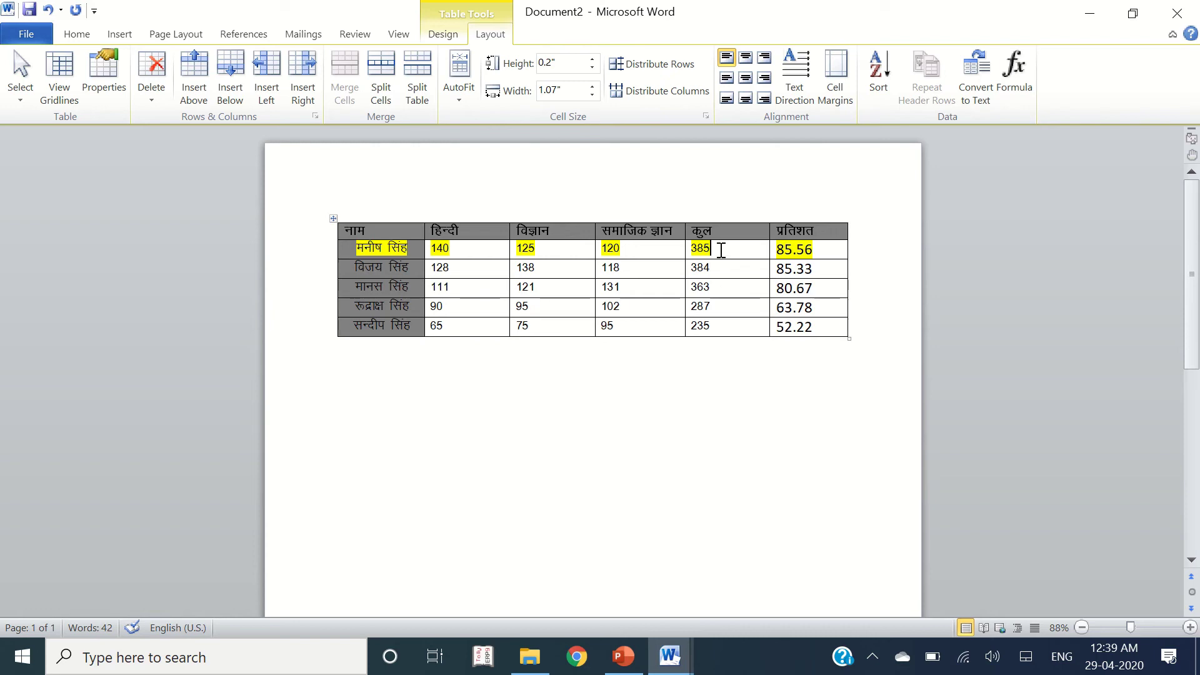
left_click(726, 271)
left_click(719, 291)
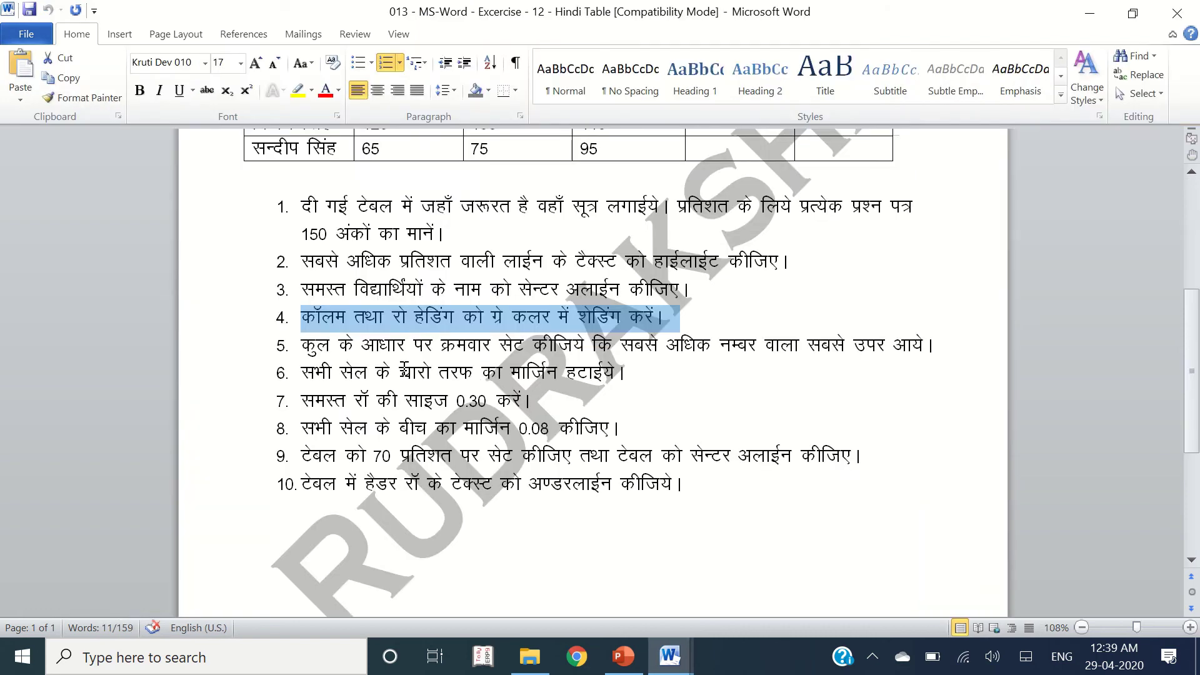
Read task 6 in the exercise document and set the whole table's left and right default cell margins to 0".
left_click_drag(302, 373, 643, 373)
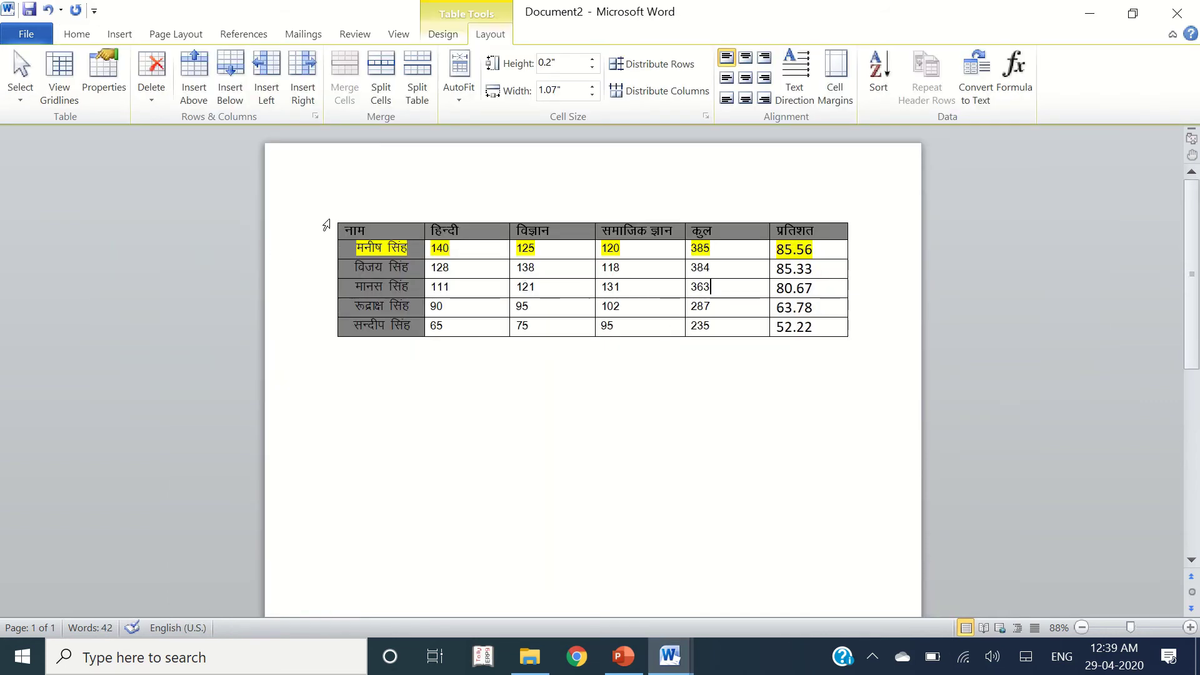
left_click(334, 222)
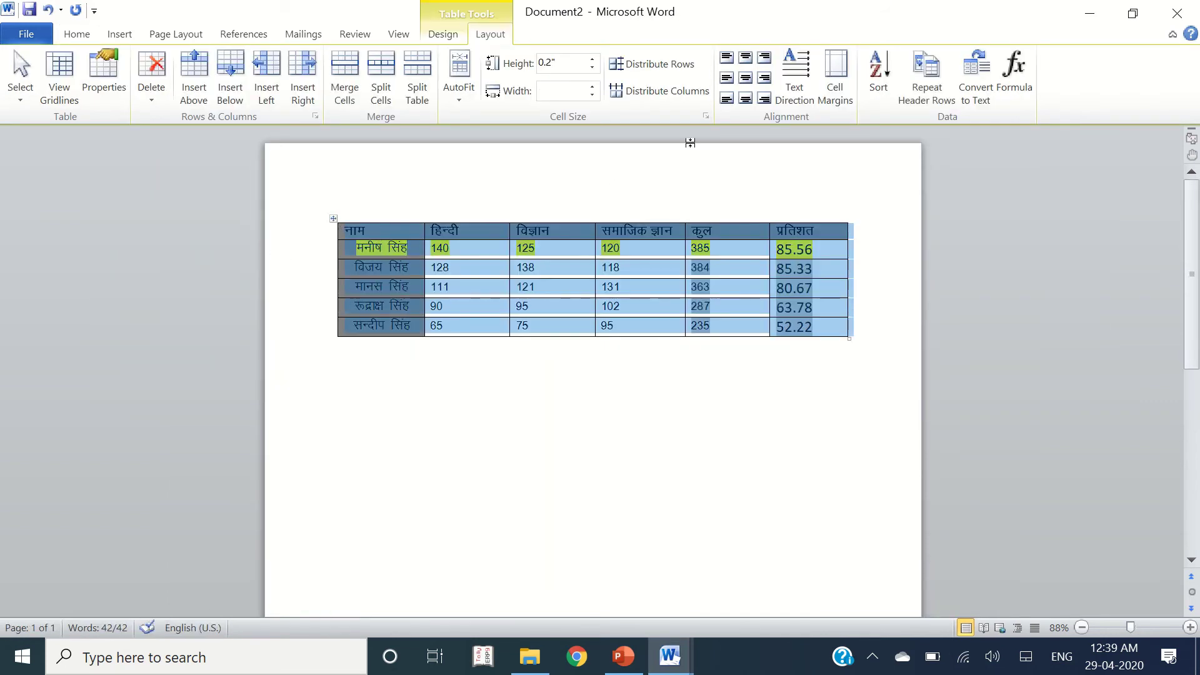
left_click(845, 105)
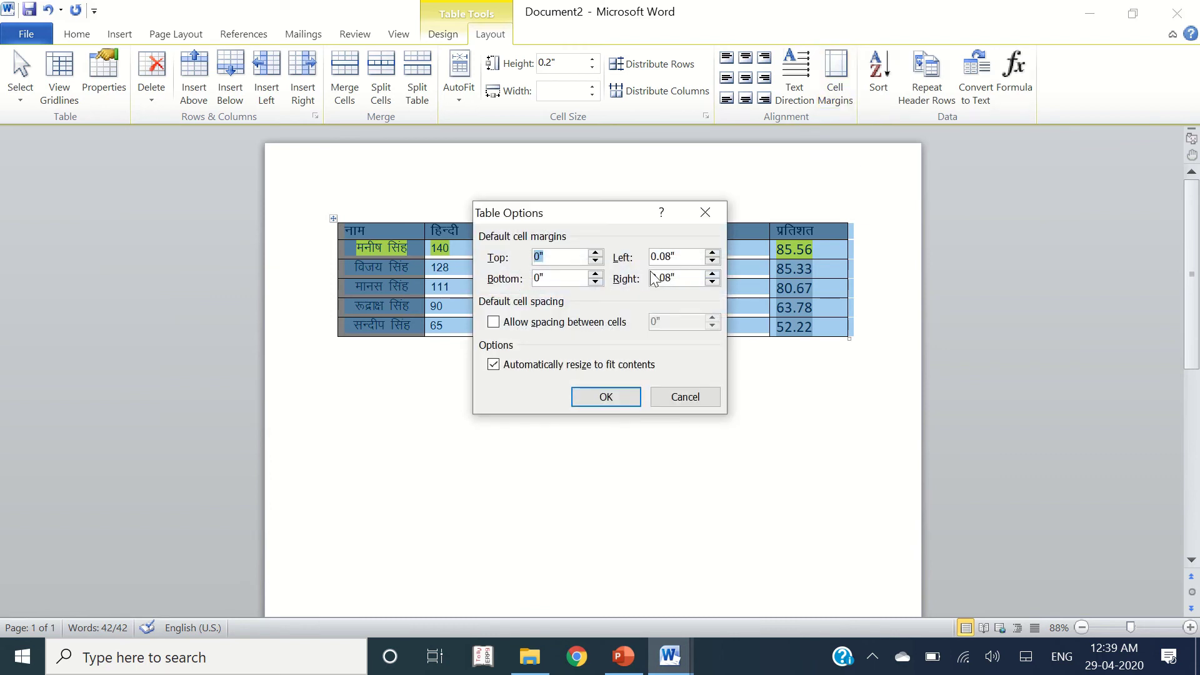
left_click_drag(678, 259, 618, 255)
type("0")
key("Tab")
type("0")
left_click(610, 403)
Read task 7 in the exercise document and set the height of all table rows to 0.3".
key("alt+Tab")
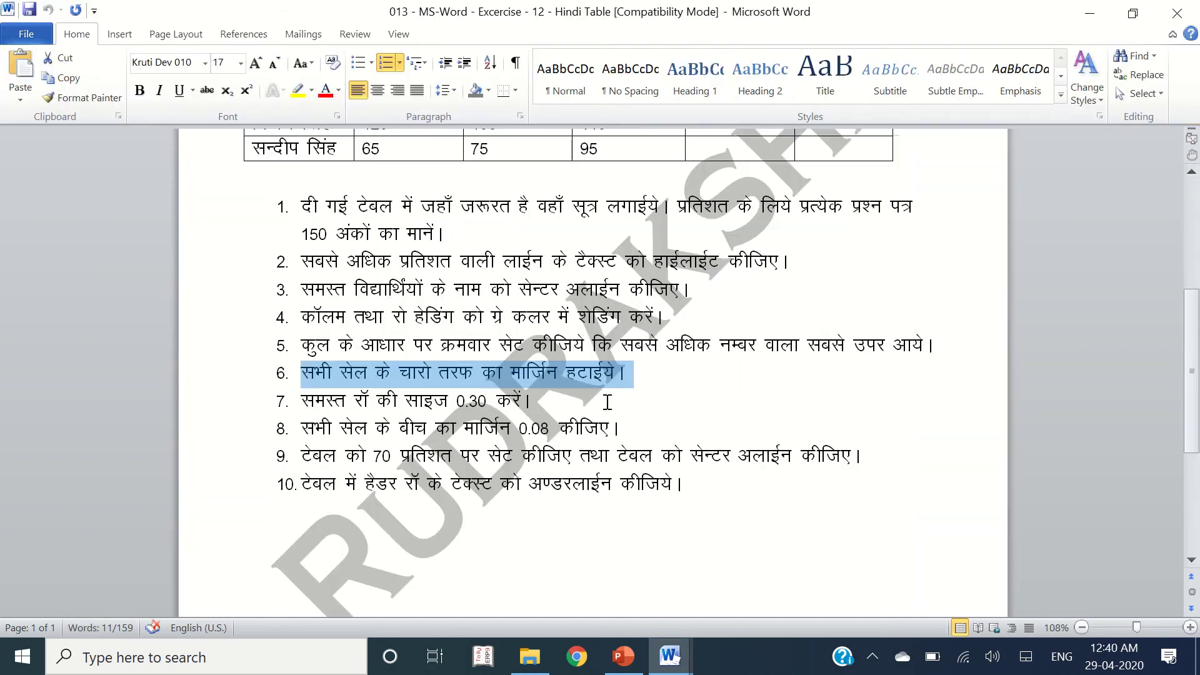
left_click_drag(309, 401, 553, 400)
key("alt+Tab")
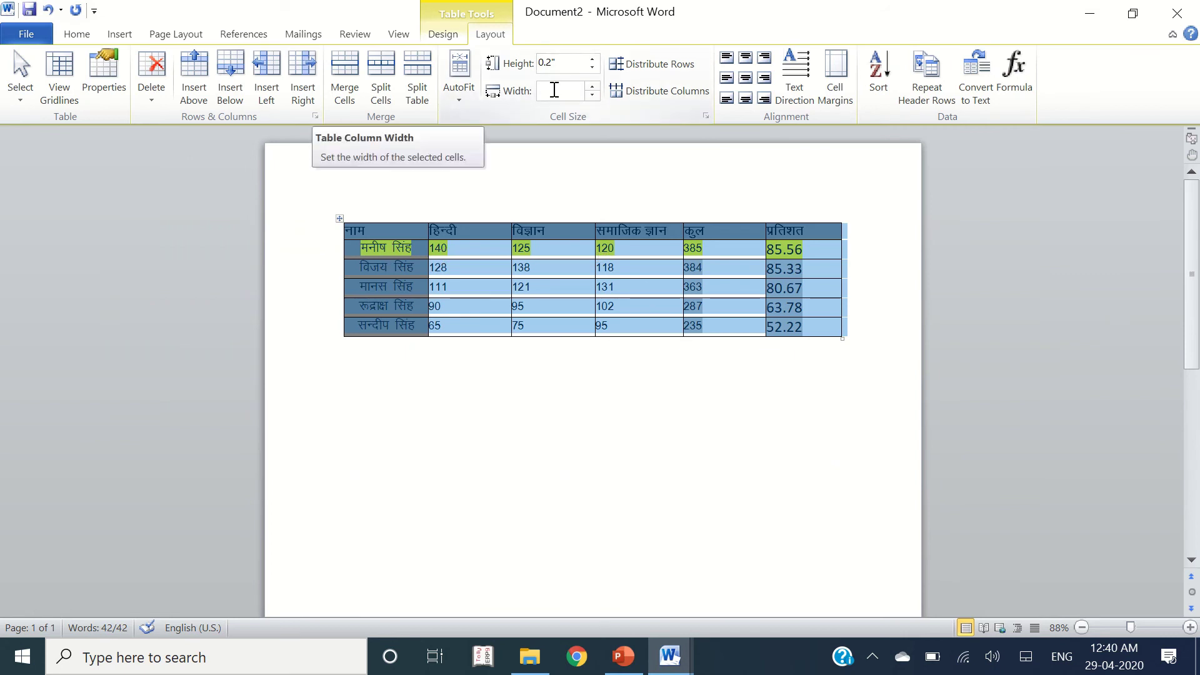
left_click(591, 61)
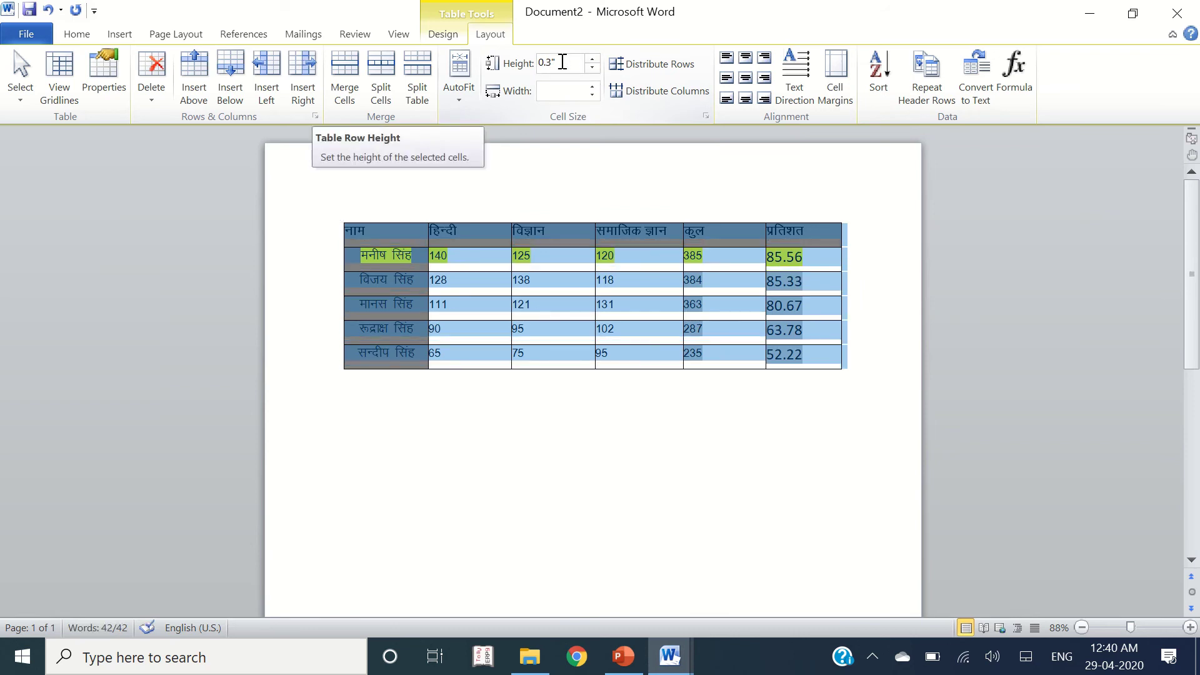
Read task 8 in the exercise document and allow 0.08" spacing between all cells of the marks table.
key("alt+Tab")
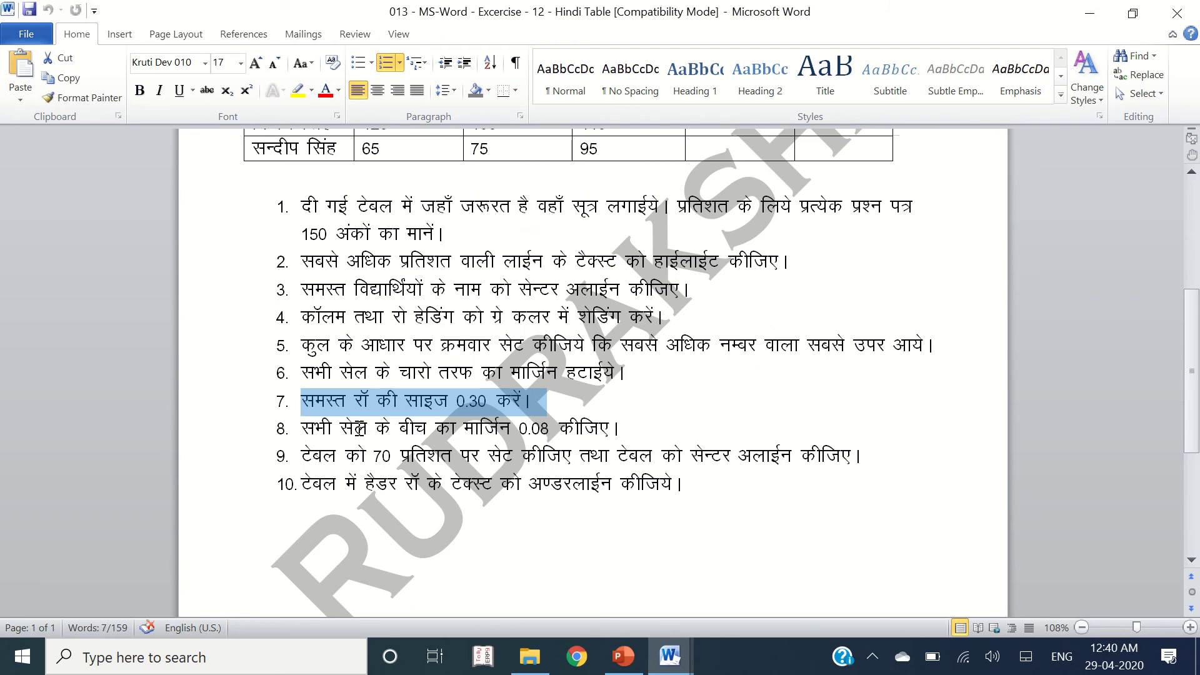
left_click_drag(303, 428, 625, 430)
left_click(550, 394)
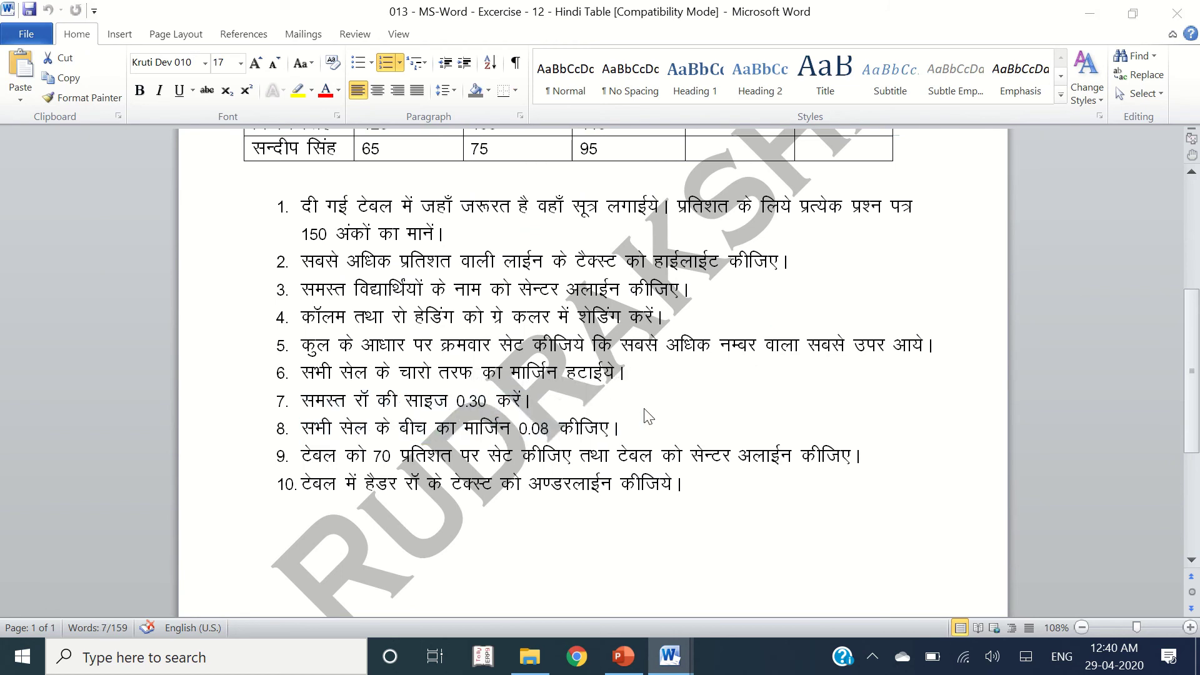
key("alt+Tab")
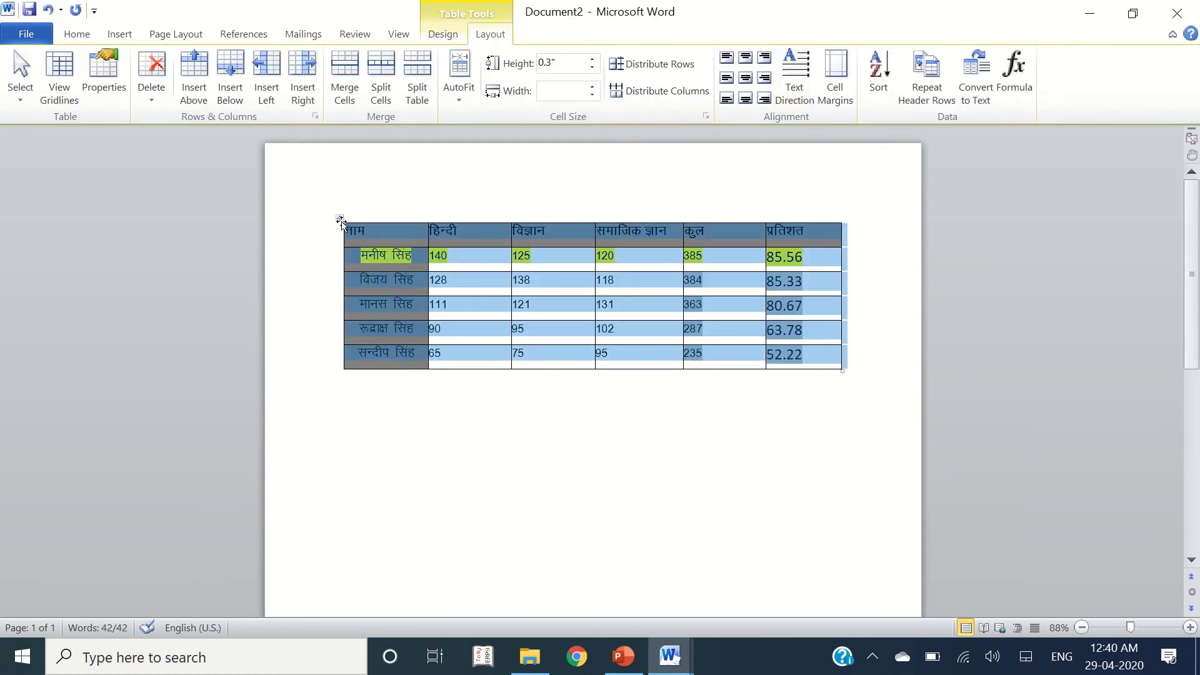
left_click(826, 85)
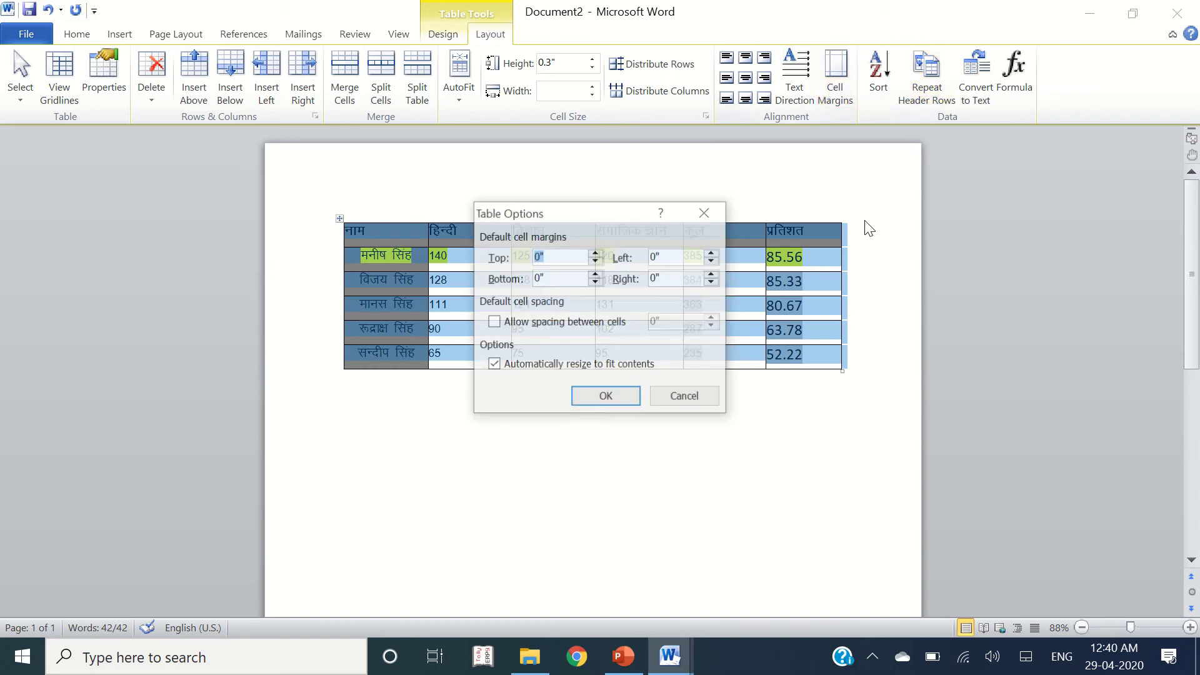
left_click(515, 324)
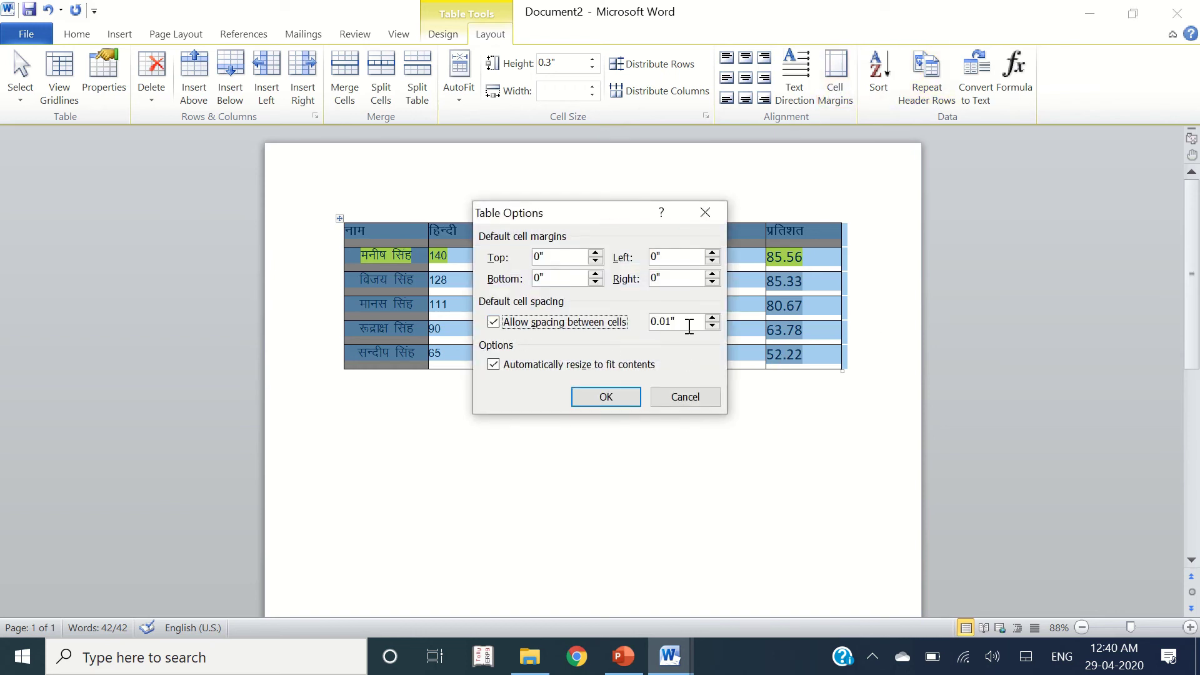
left_click(670, 321)
key("BackSpace")
type("8")
left_click(712, 319)
left_click(614, 394)
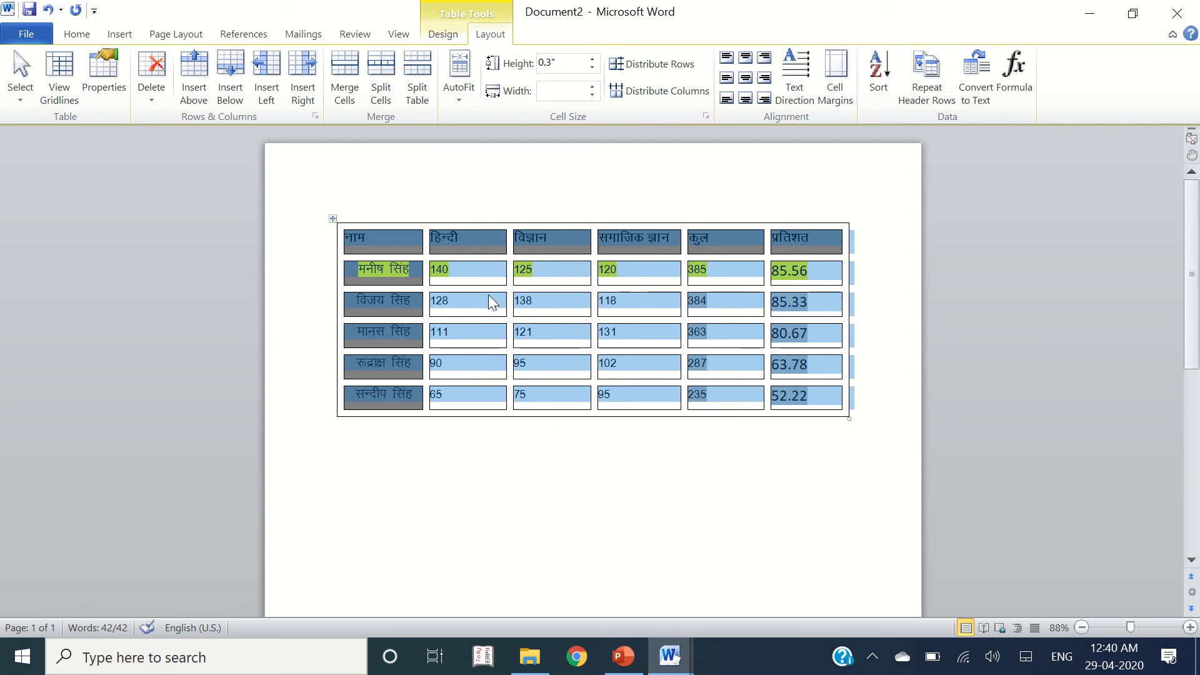
left_click(484, 273)
Read task 9 in the exercise document and set the marks table's preferred width to 70 percent.
key("alt+Tab")
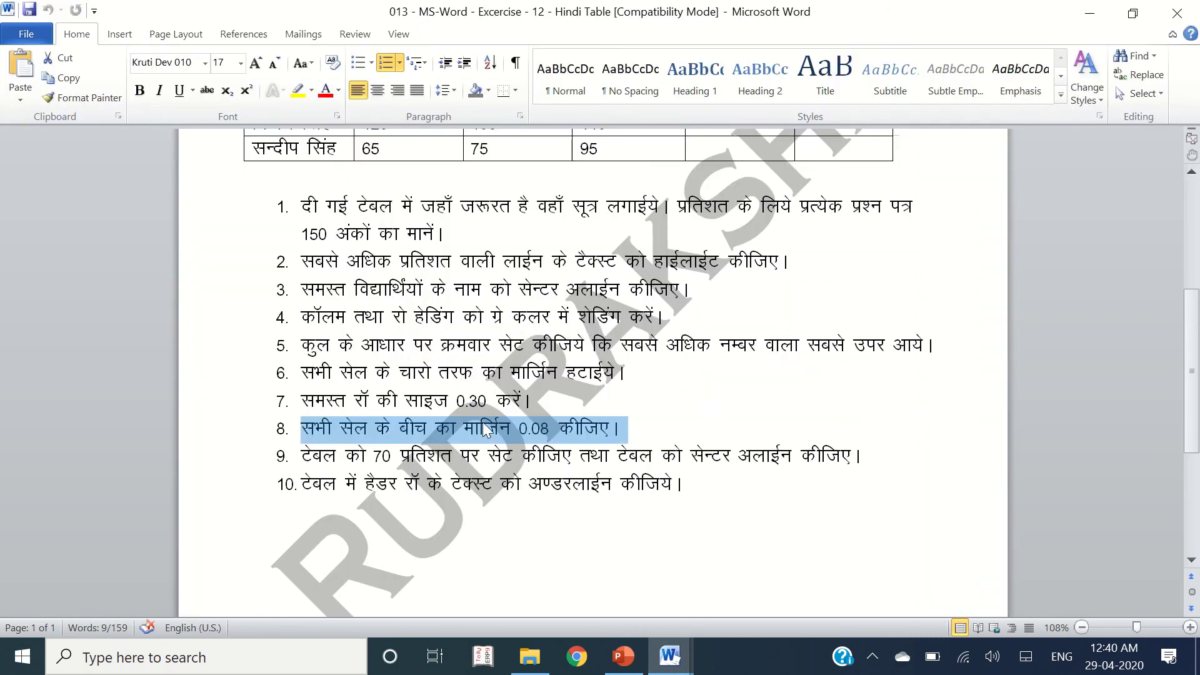
scroll(345, 414, "down", 1)
left_click_drag(305, 407, 866, 407)
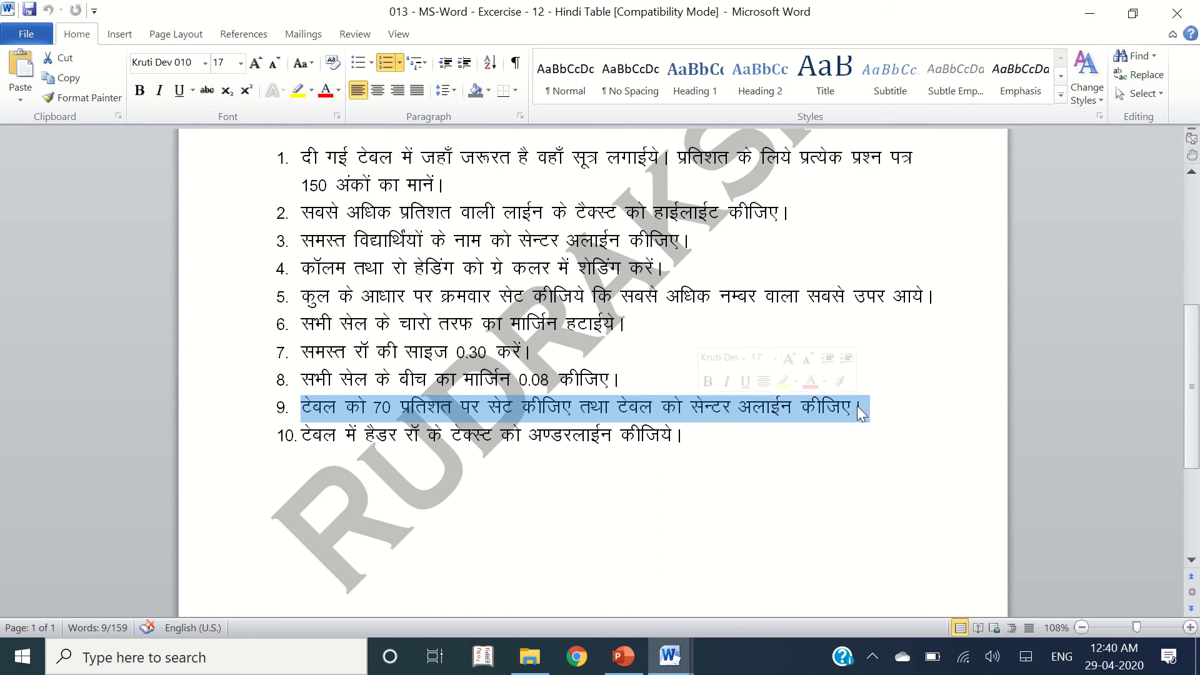
key("alt+Tab")
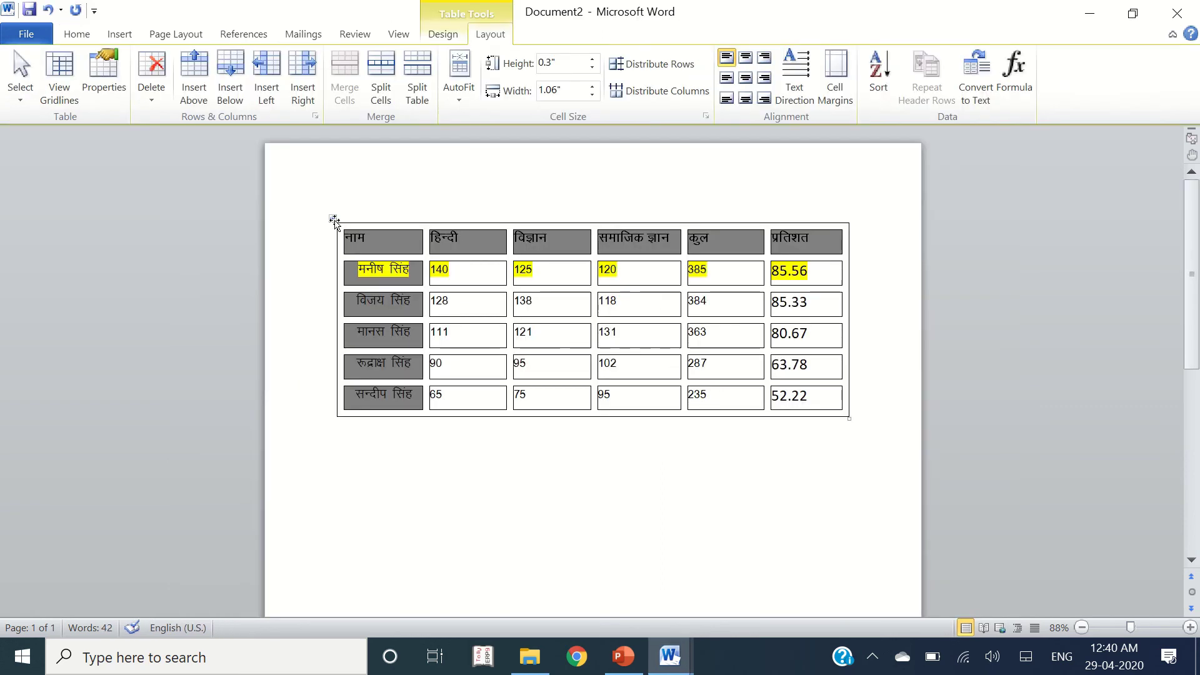
left_click(335, 220)
left_click(334, 218)
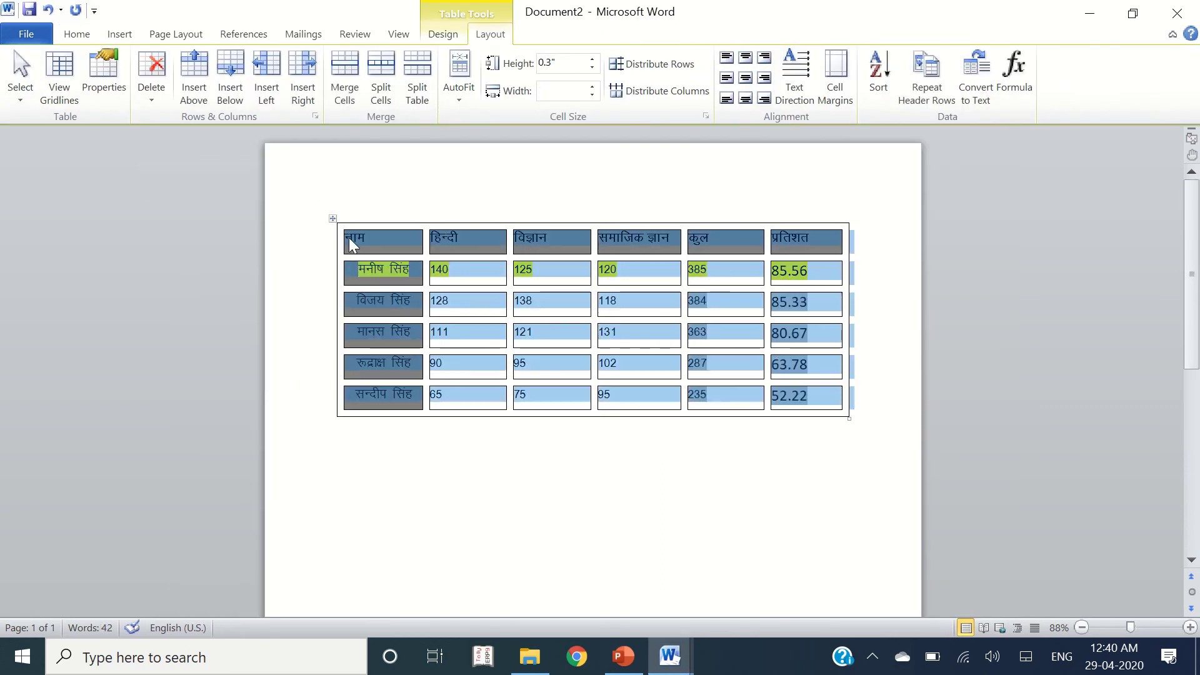
left_click(111, 80)
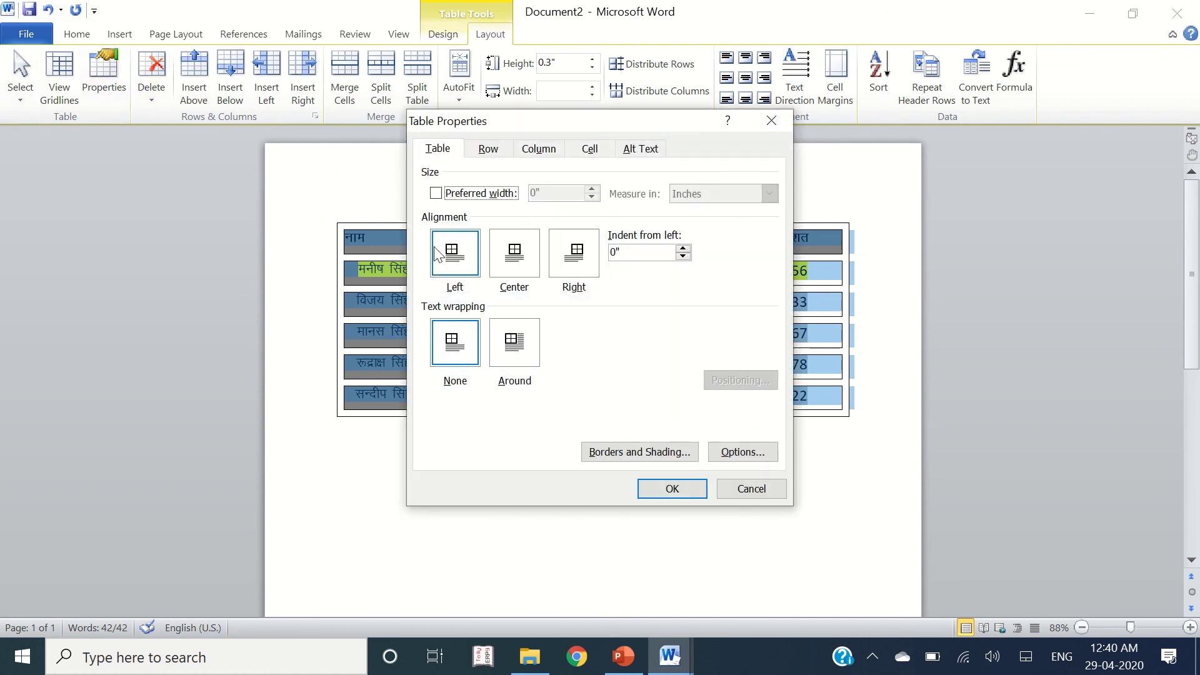
left_click(479, 199)
left_click(700, 199)
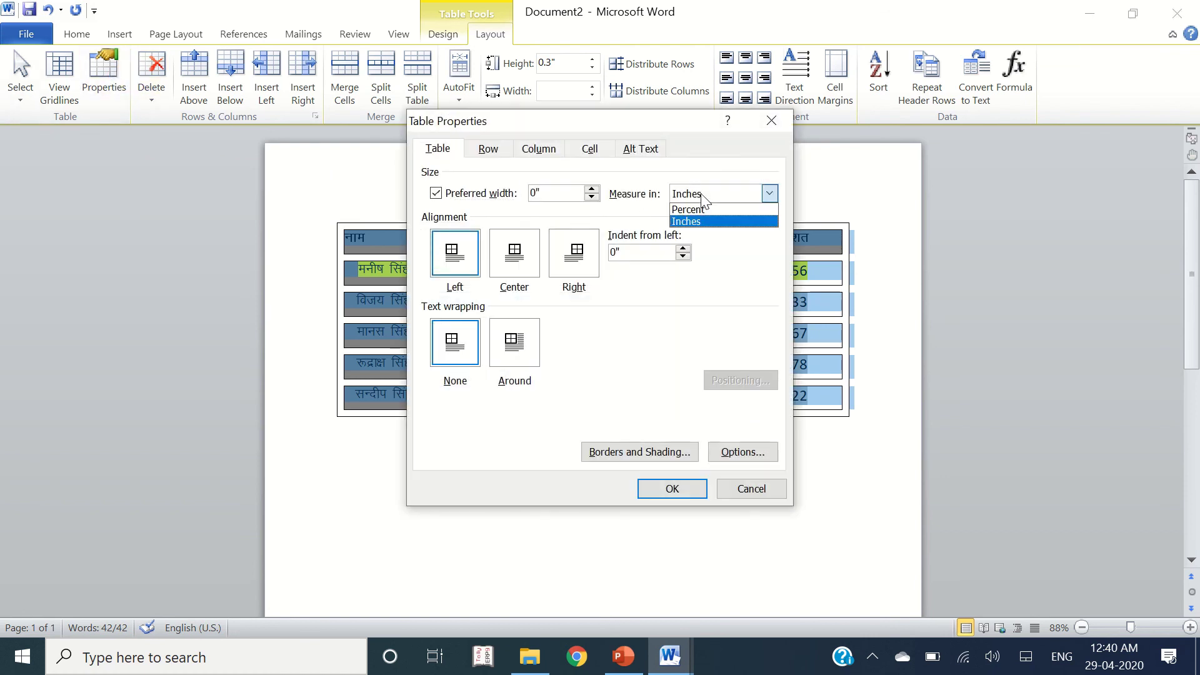
left_click(713, 214)
double_click(556, 194)
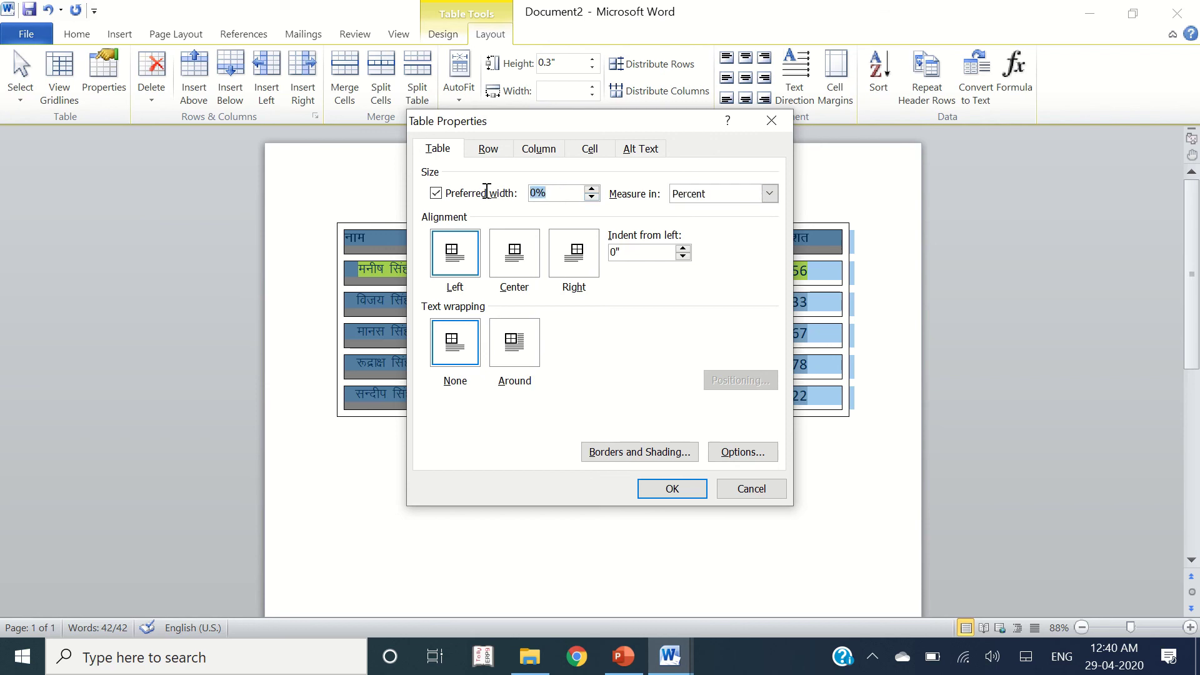
type("70")
left_click(681, 489)
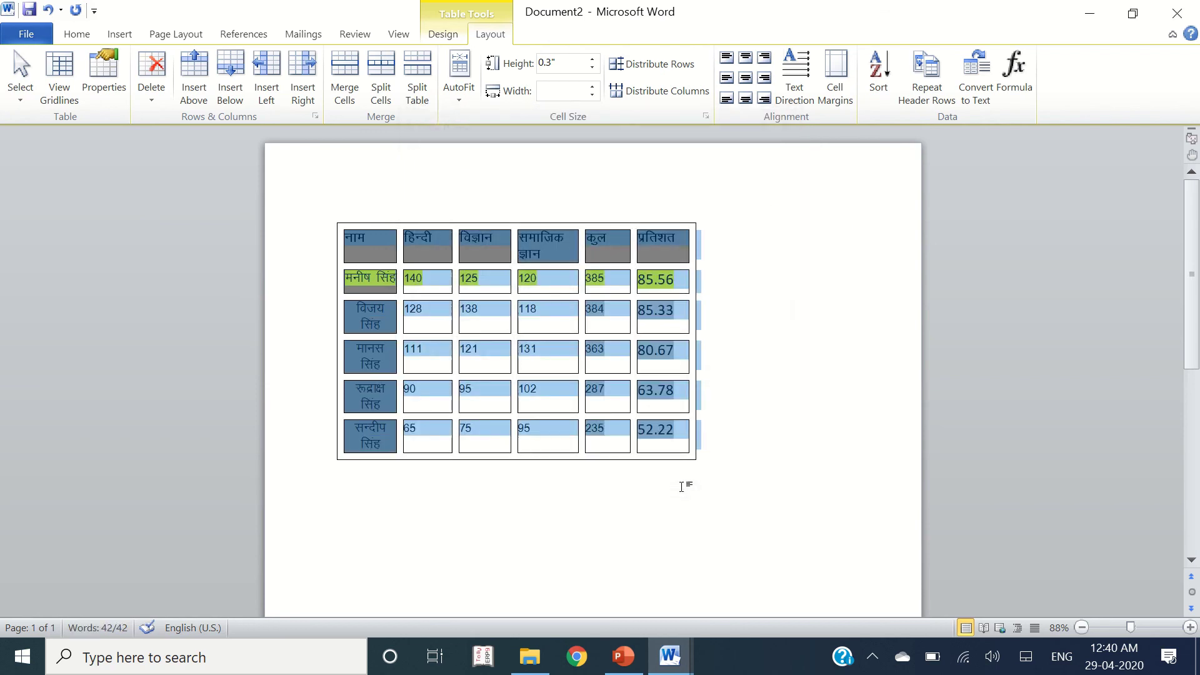
Recheck task 9 in the exercise document and center-align the whole marks table on the page.
key("alt+Tab")
key("shift+Up")
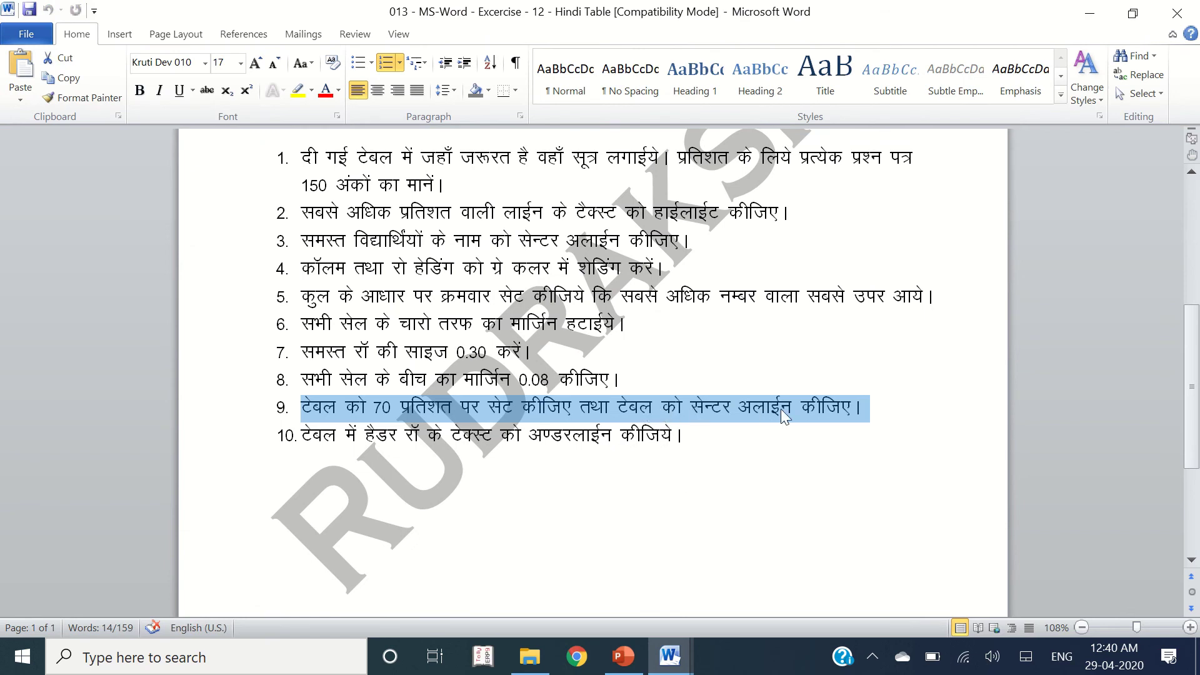
key("alt+Tab")
left_click(104, 80)
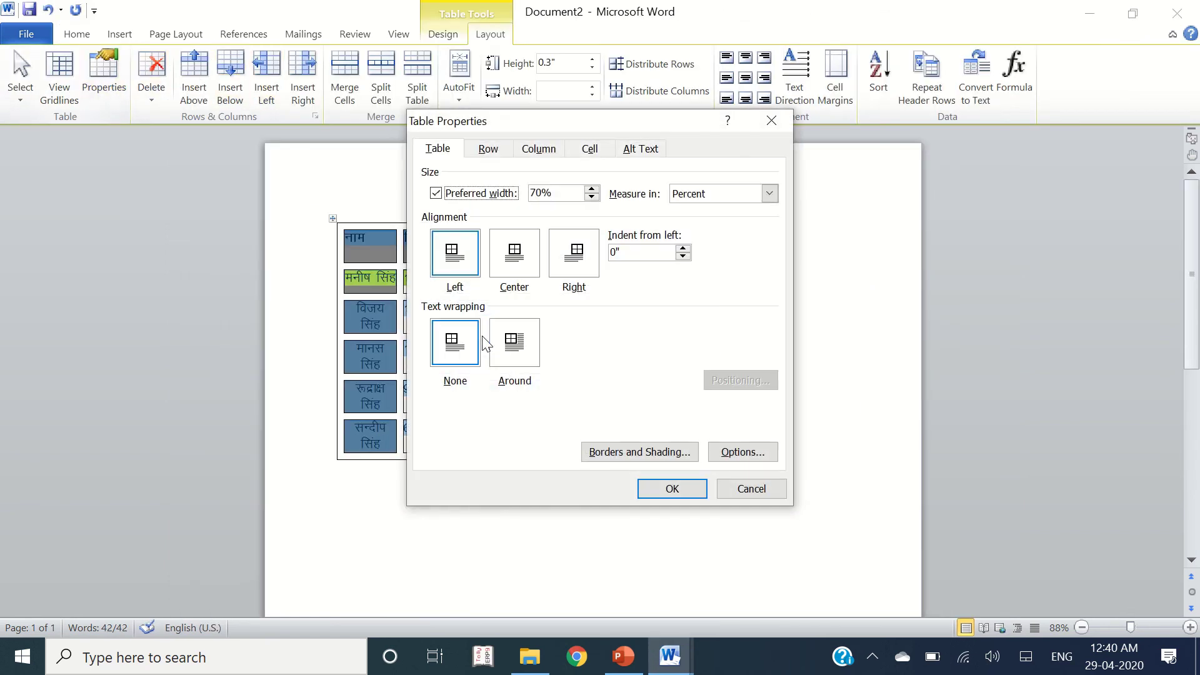
left_click(525, 255)
key("Return")
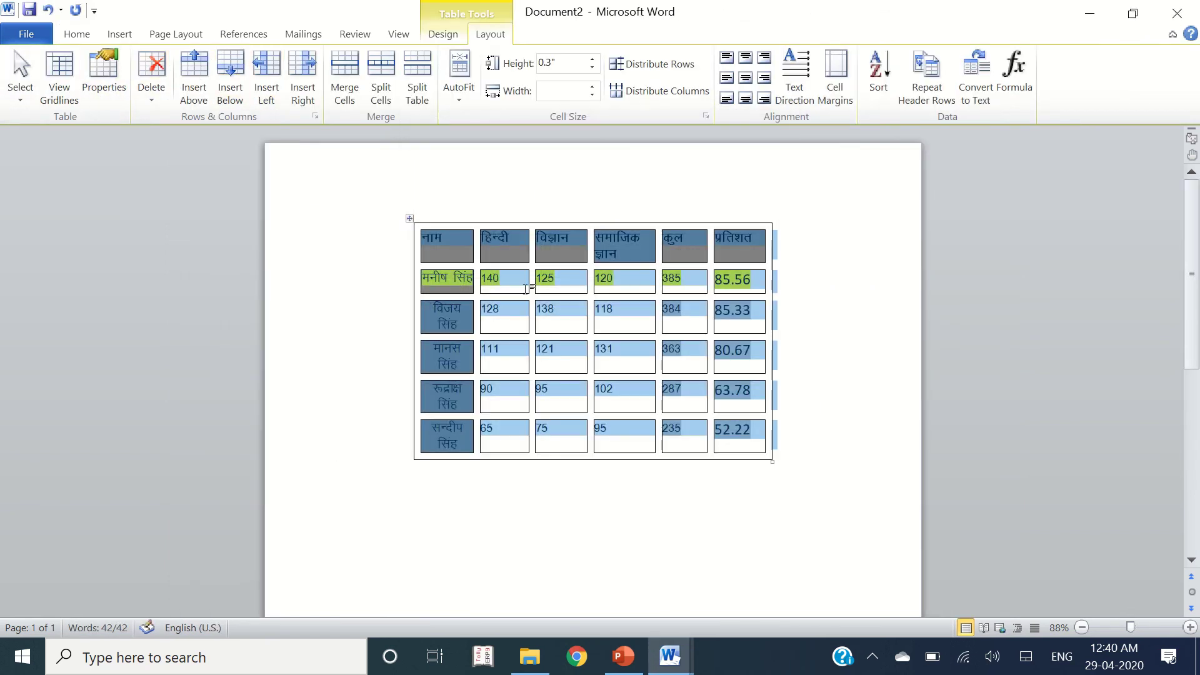
Read task 10 in the exercise document and underline the text of the marks table's header row.
key("alt+Tab")
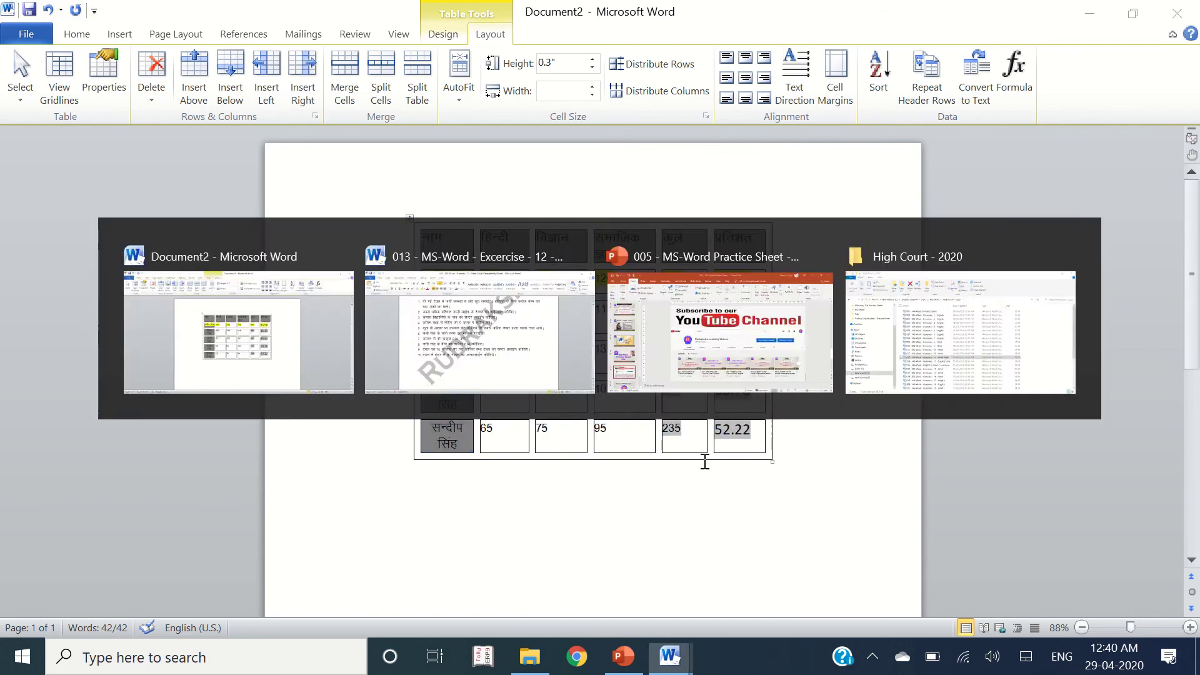
left_click(307, 436)
left_click_drag(305, 436, 703, 438)
key("alt+Tab")
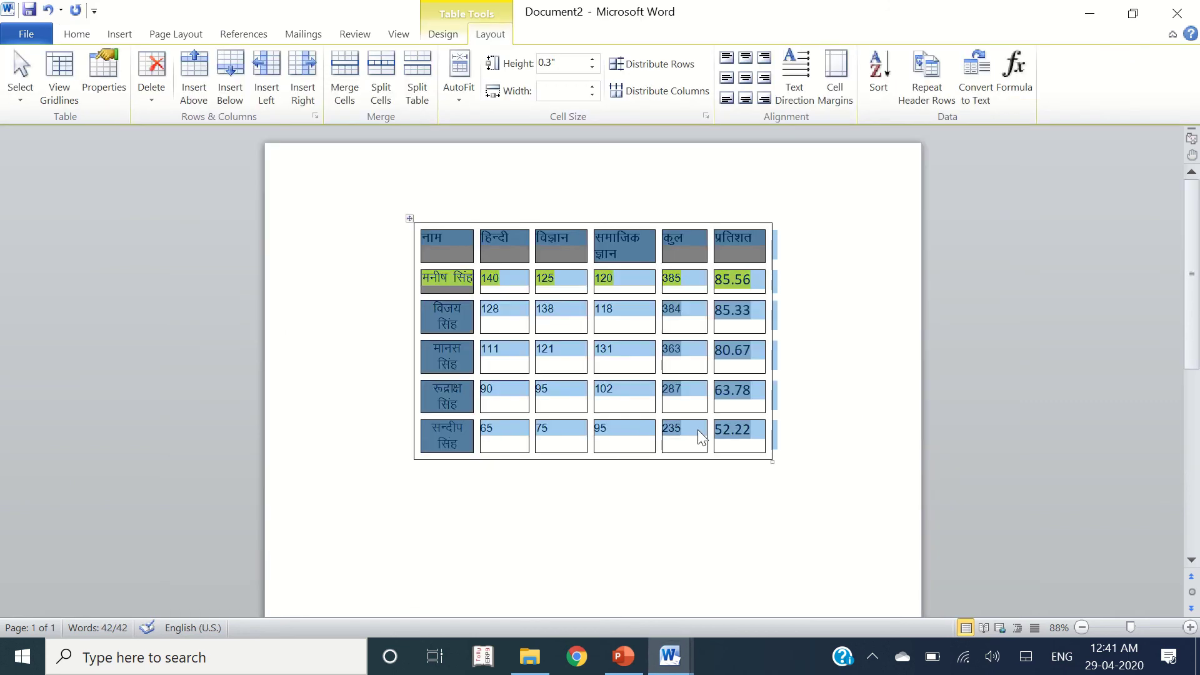
left_click(539, 319)
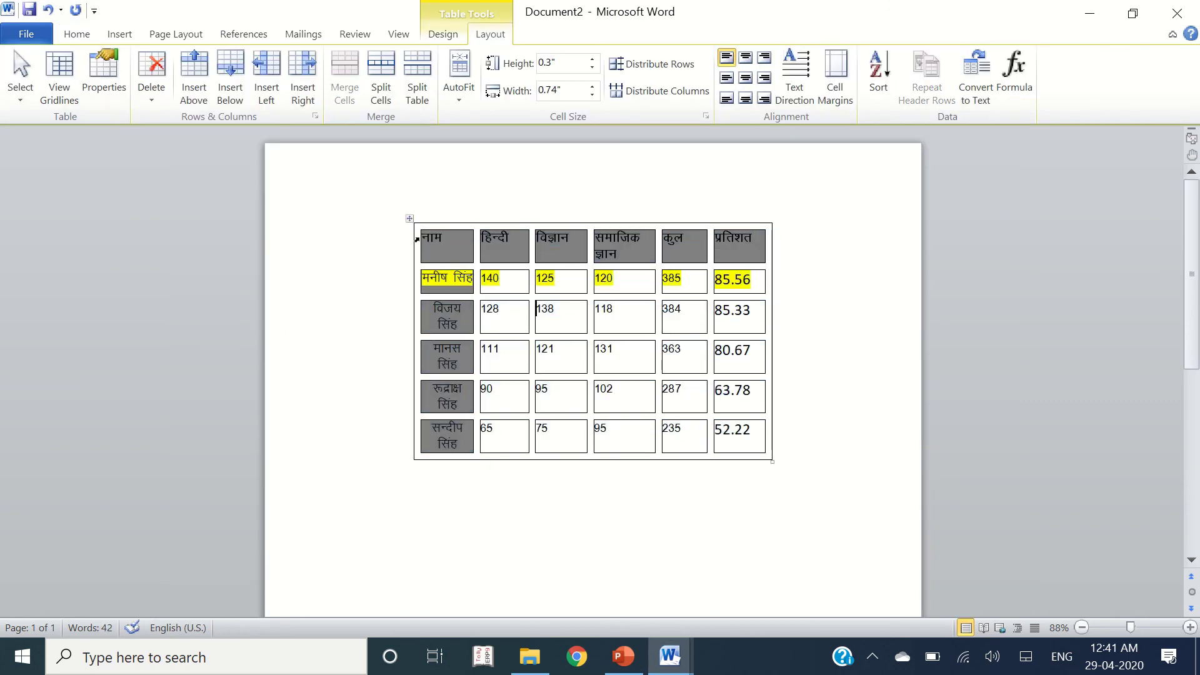
left_click_drag(431, 241, 719, 242)
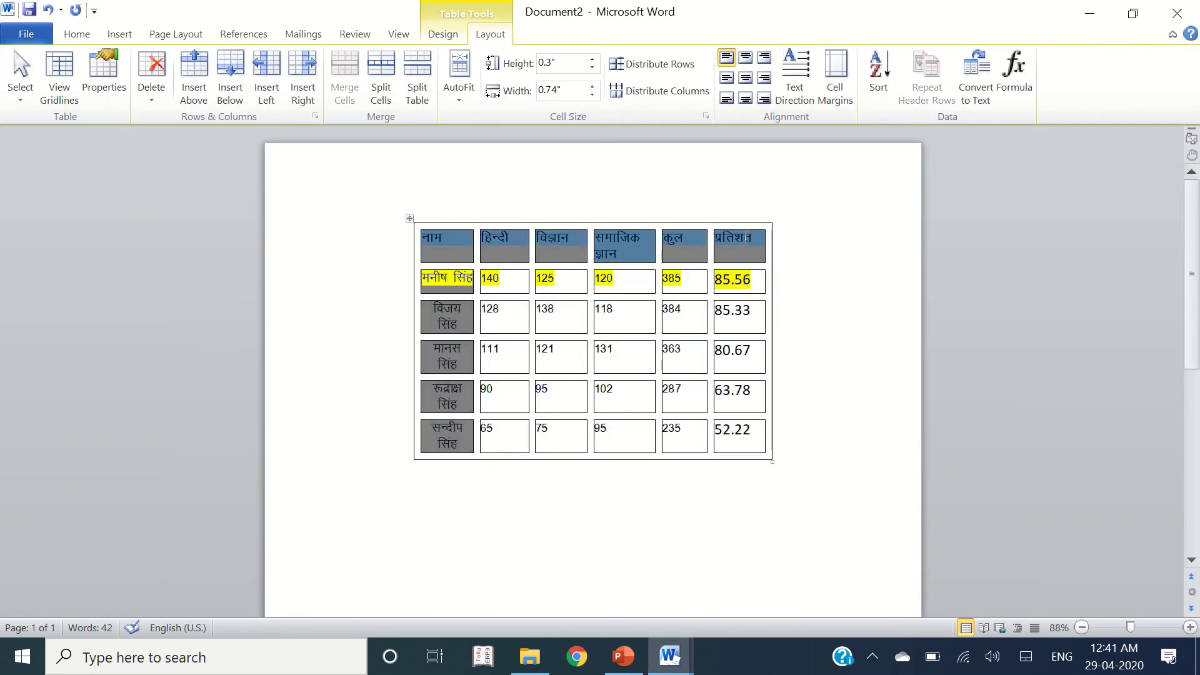
left_click(77, 33)
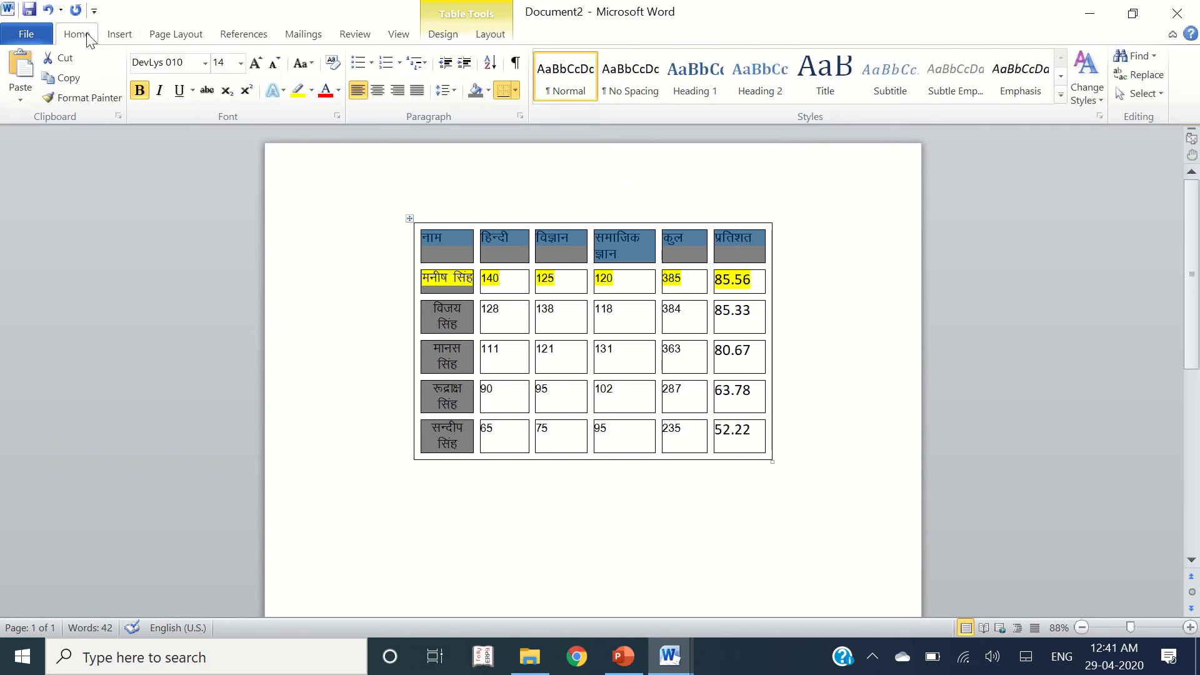
left_click(178, 91)
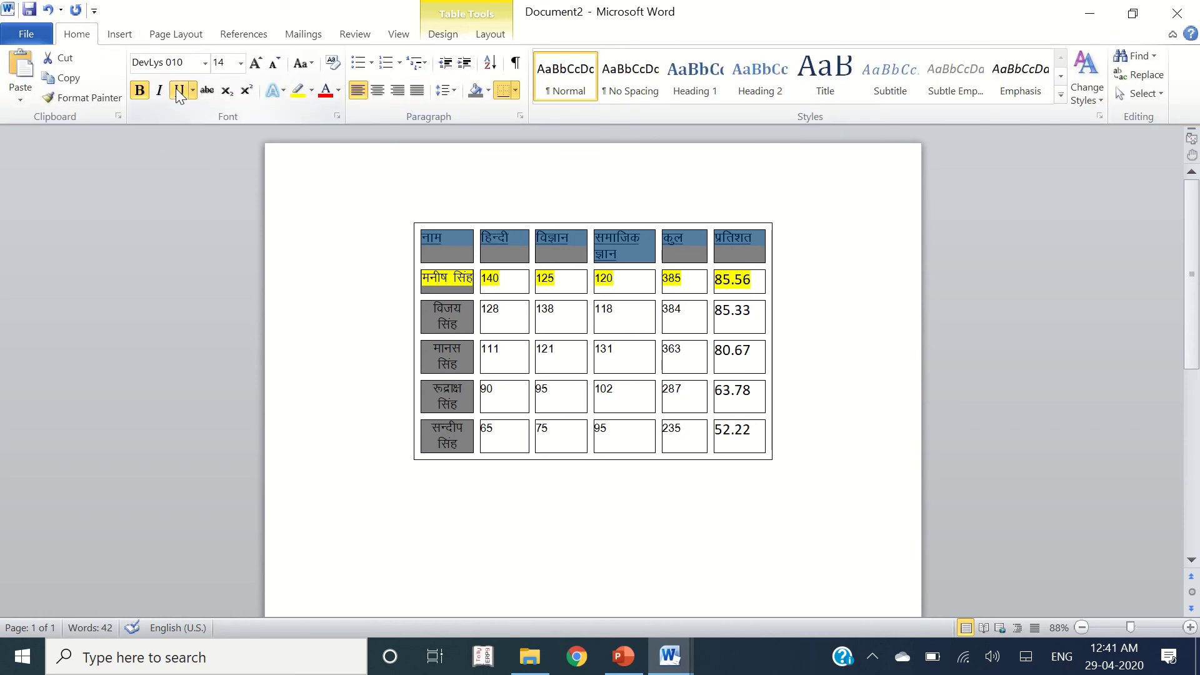
left_click(849, 257)
Review the exercise document's task list from task 1 to 10 for anything left to do.
key("alt+Tab")
scroll(665, 356, "down", 5)
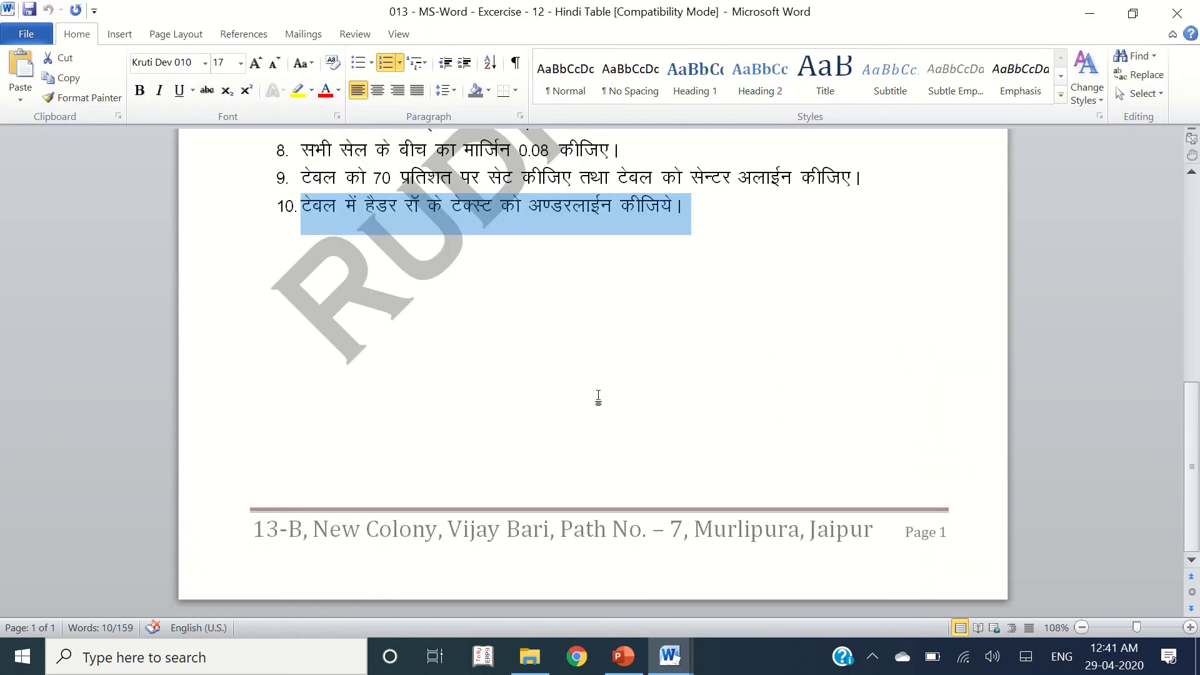
scroll(594, 396, "up", 8)
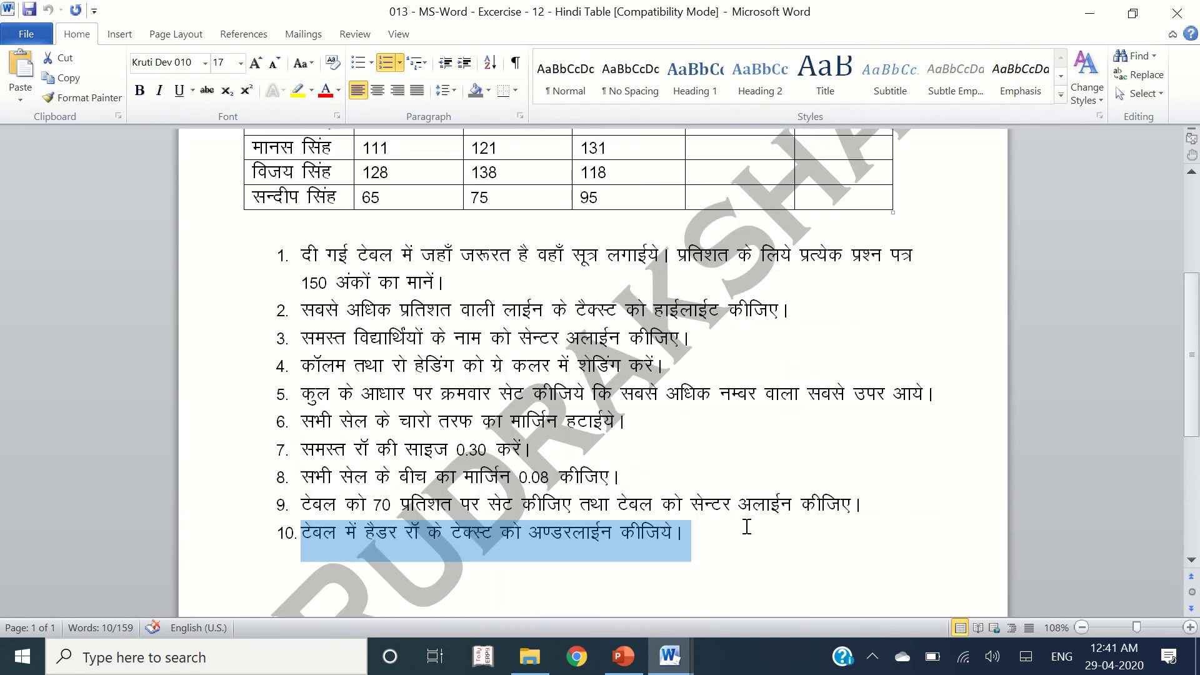
scroll(744, 525, "down", 8)
scroll(740, 522, "up", 5)
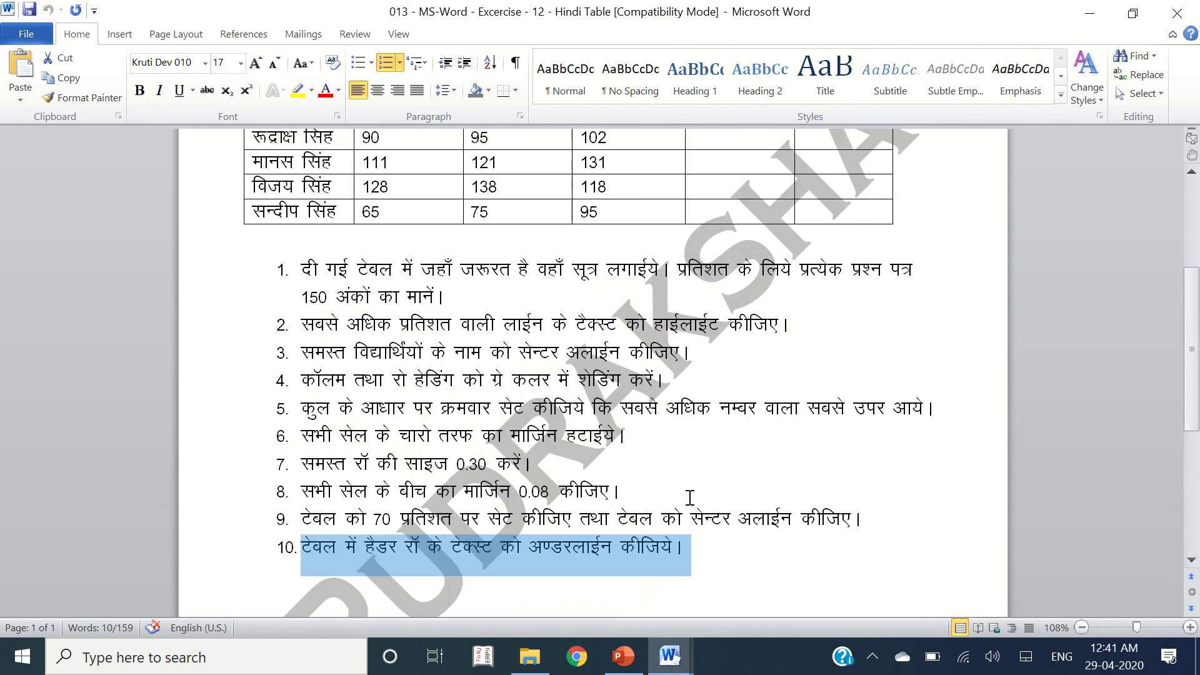